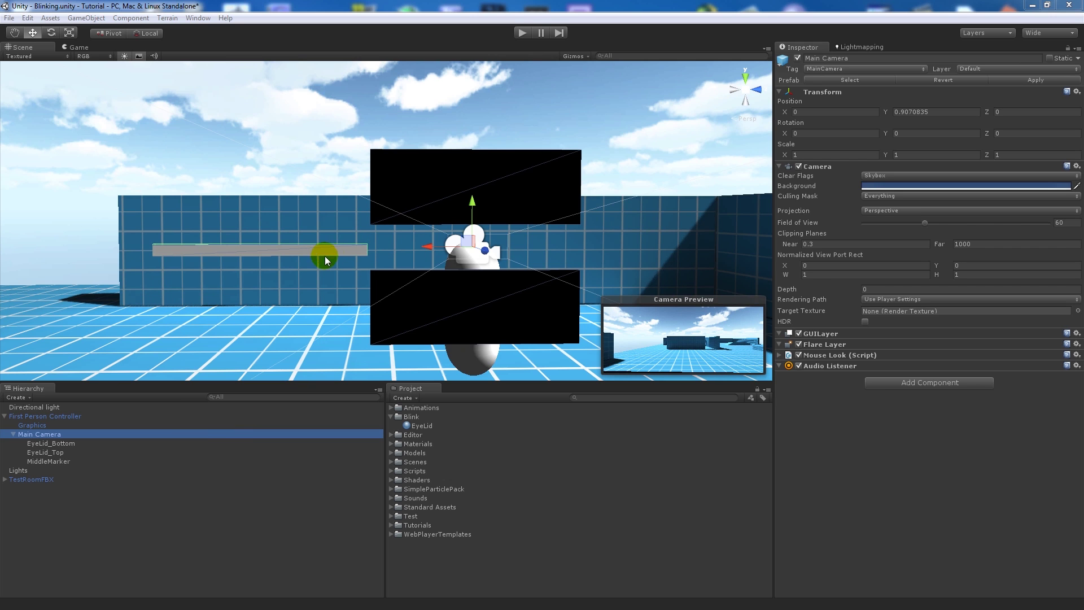
# Look around the camera and its eyelid planes, then select the MiddleMarker rail
pyautogui.keyDown('alt'); pyautogui.moveTo(363, 236); pyautogui.dragTo(348, 289); pyautogui.keyUp('alt')
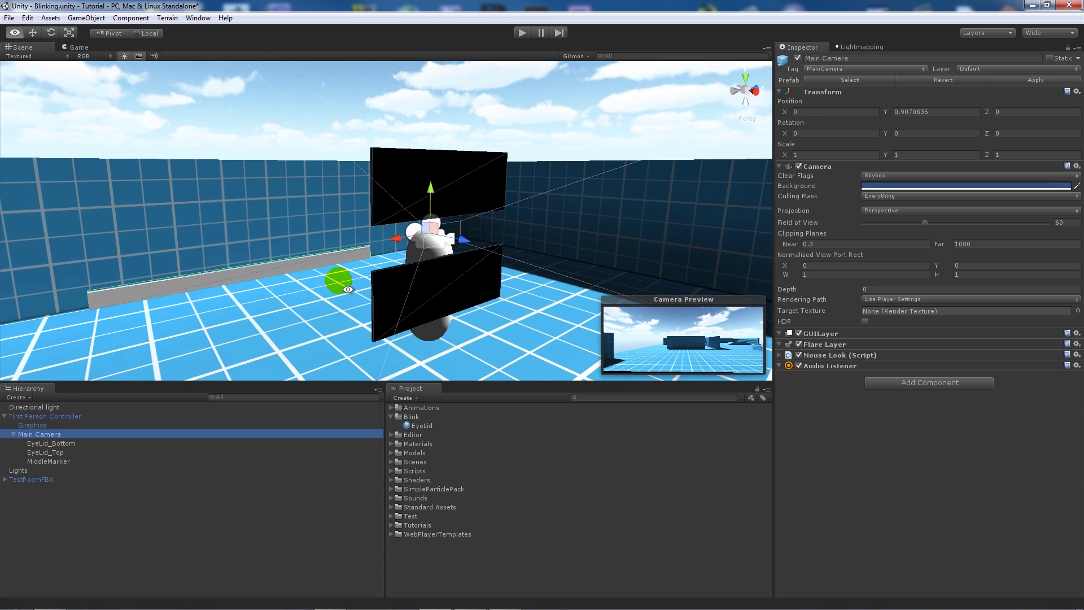
pyautogui.click(86, 17)
pyautogui.moveTo(107, 44)
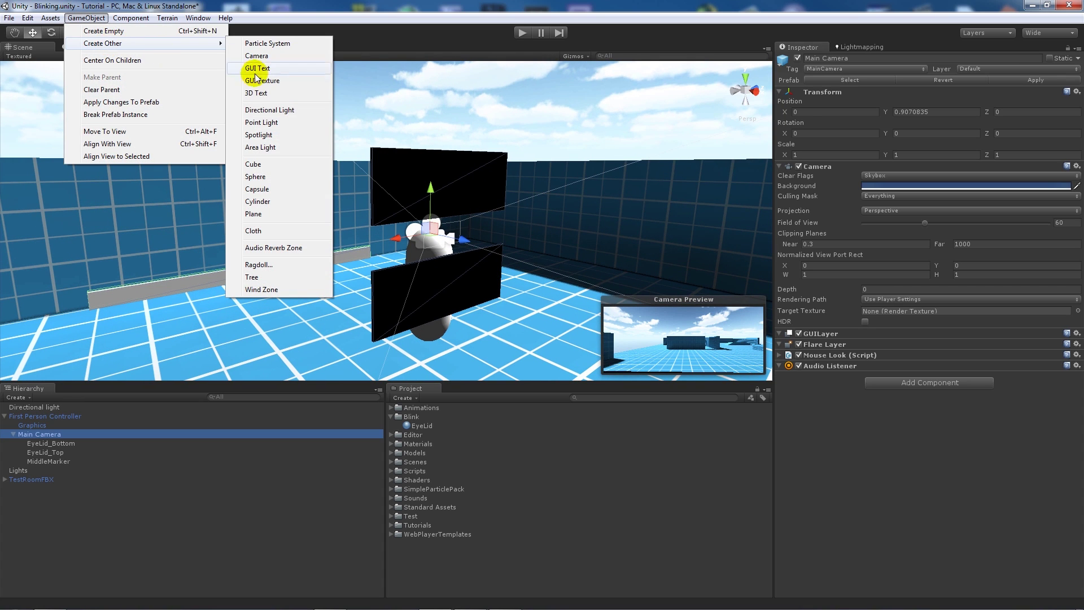
pyautogui.click(429, 101)
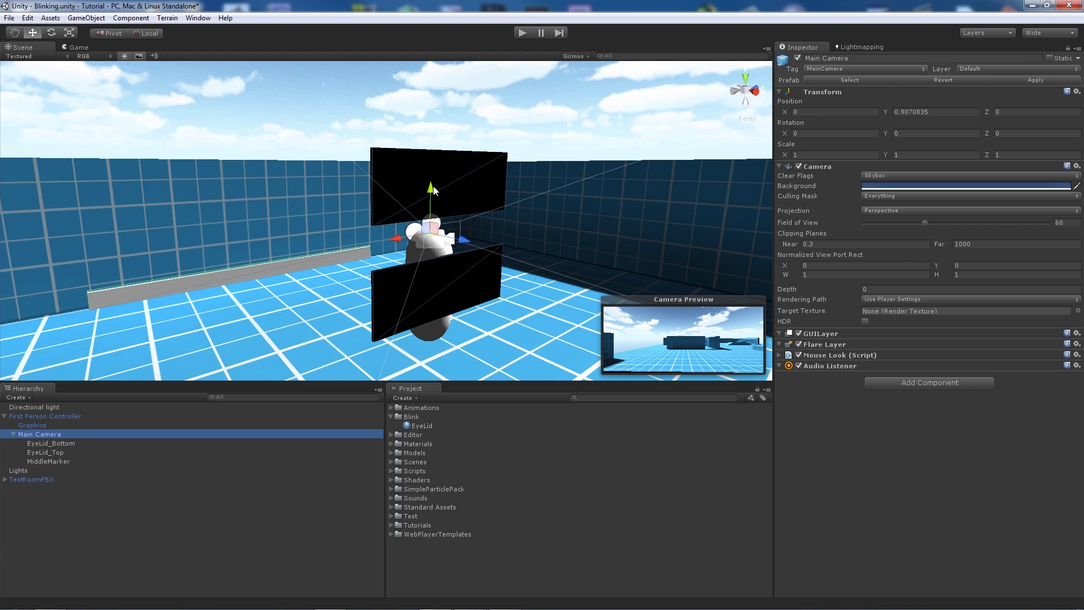
pyautogui.keyDown('alt'); pyautogui.moveTo(445, 168); pyautogui.dragTo(503, 176); pyautogui.keyUp('alt')
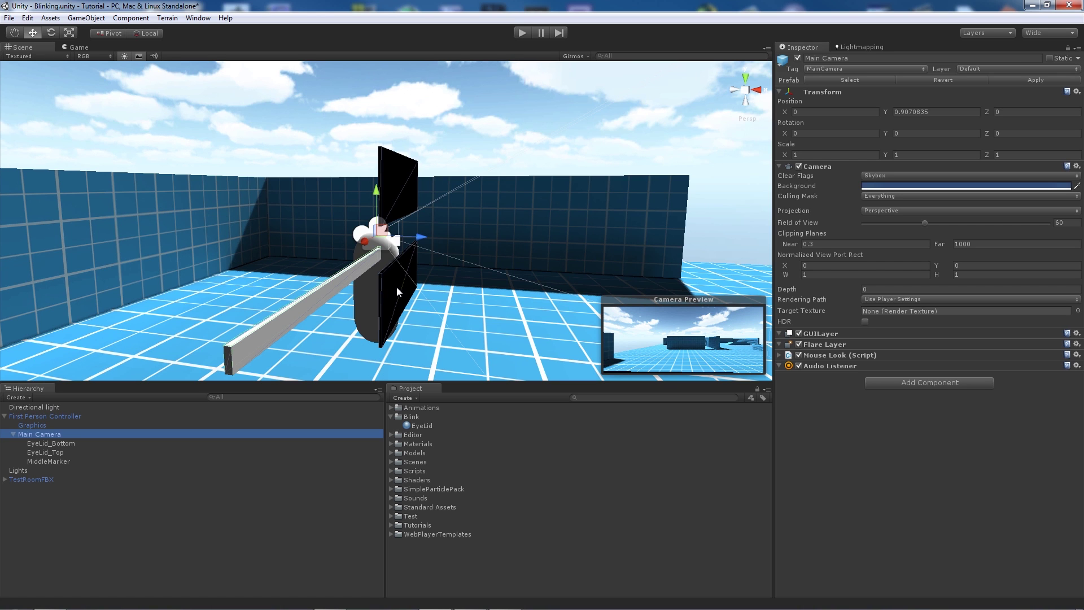
pyautogui.keyDown('alt'); pyautogui.moveTo(397, 287); pyautogui.dragTo(286, 255); pyautogui.keyUp('alt')
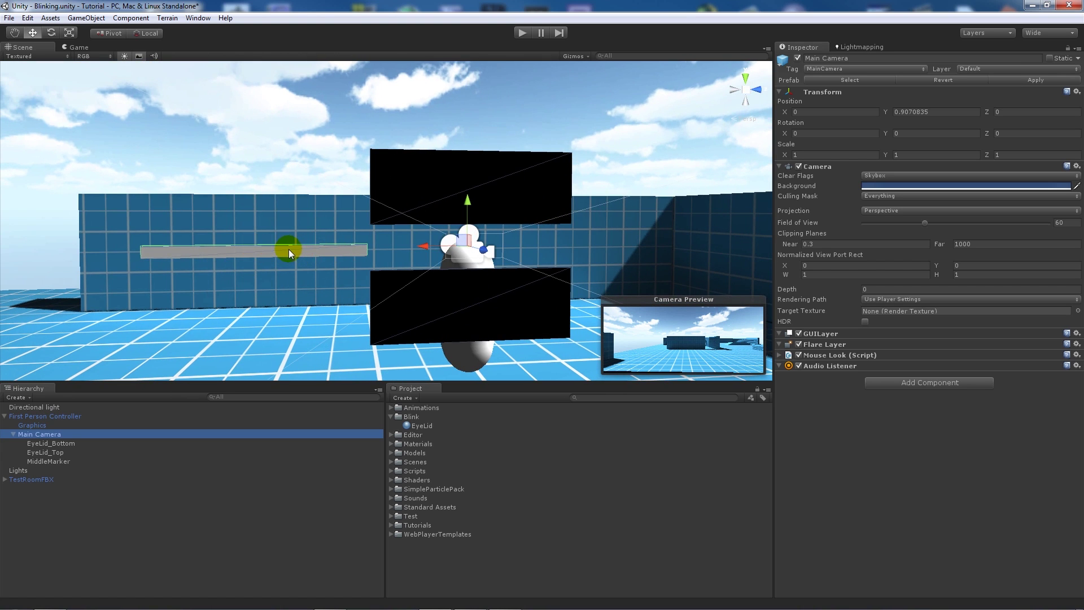
pyautogui.click(53, 462)
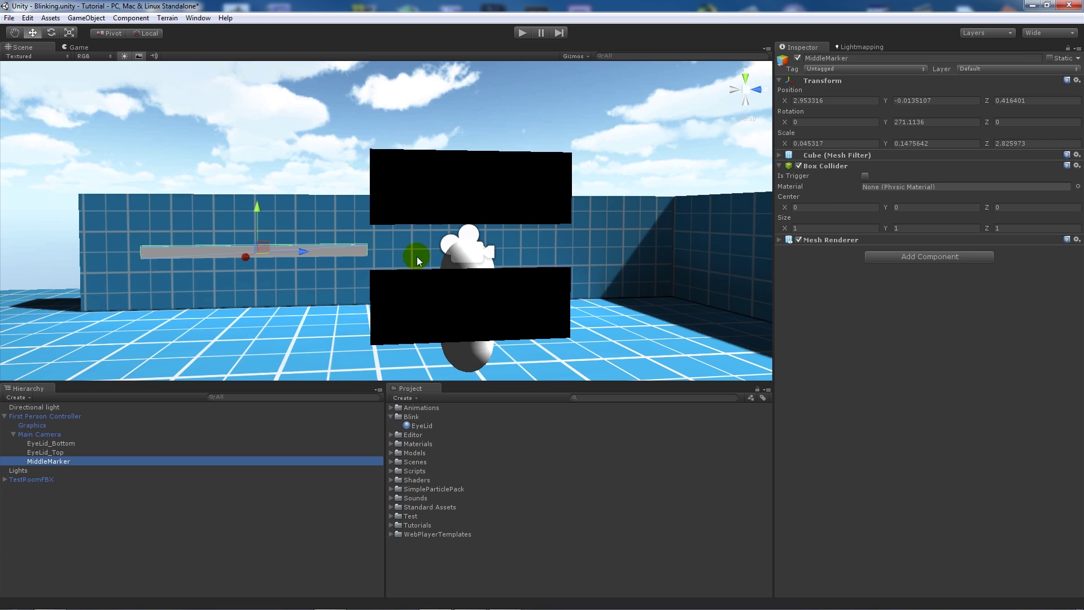
pyautogui.click(428, 303)
pyautogui.keyDown('alt'); pyautogui.moveTo(428, 303); pyautogui.dragTo(564, 267); pyautogui.keyUp('alt')
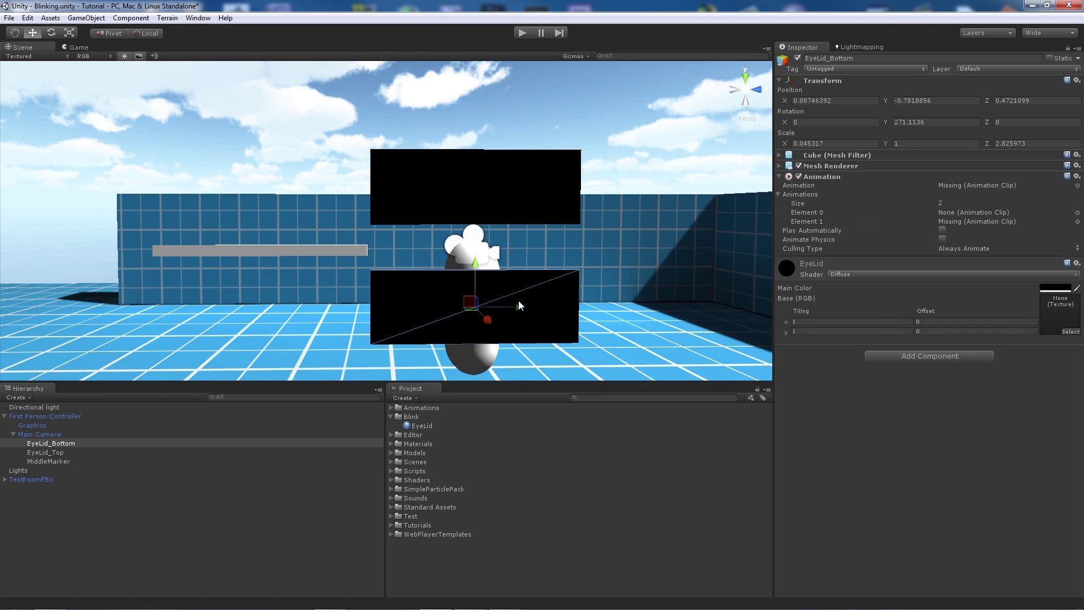
pyautogui.click(513, 184)
pyautogui.click(50, 452)
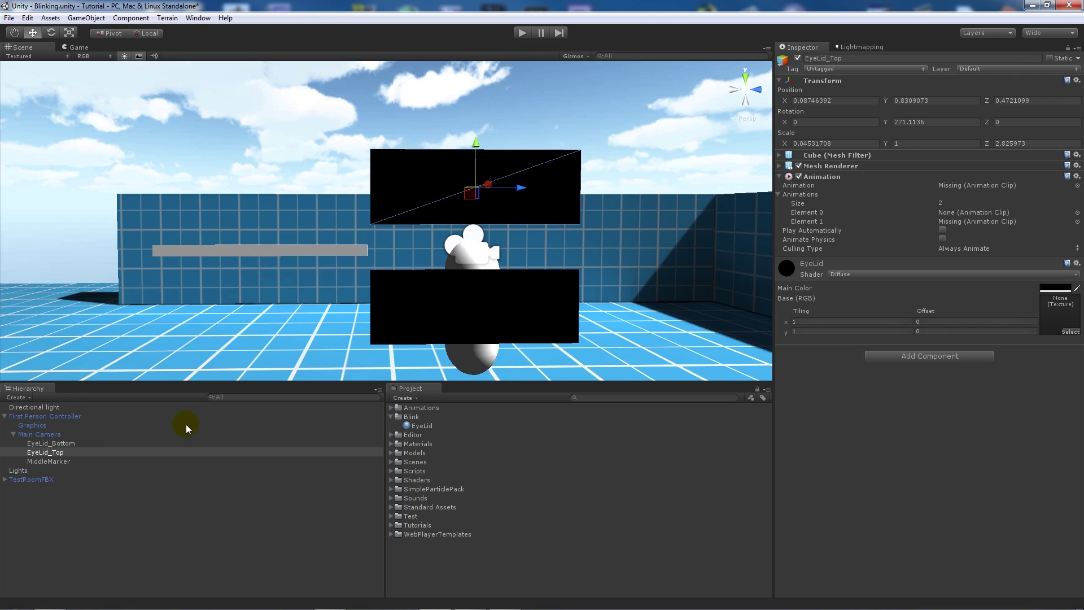
pyautogui.click(541, 301)
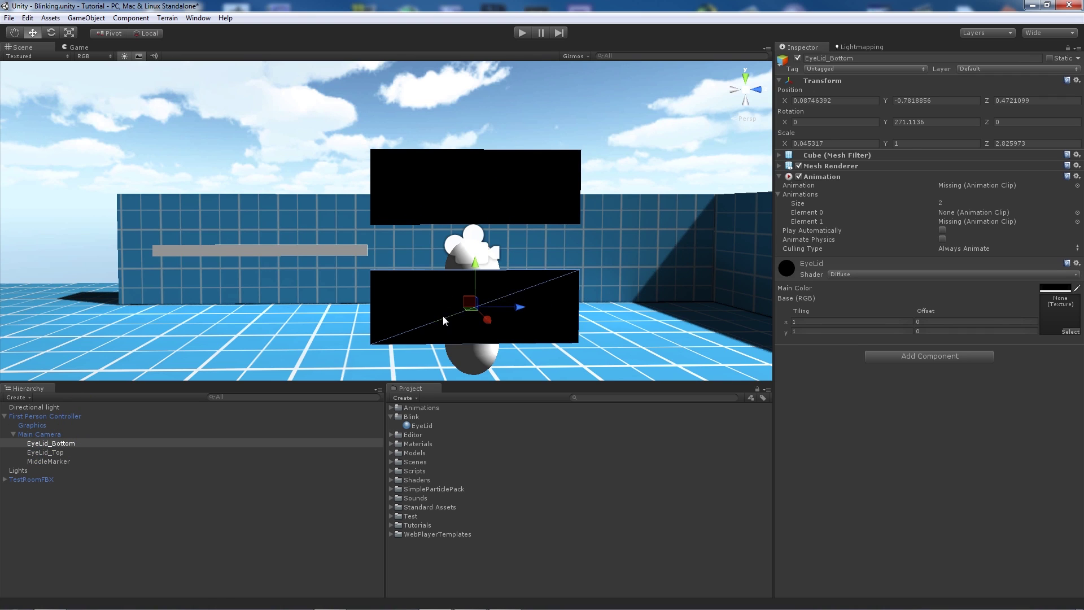
pyautogui.click(50, 435)
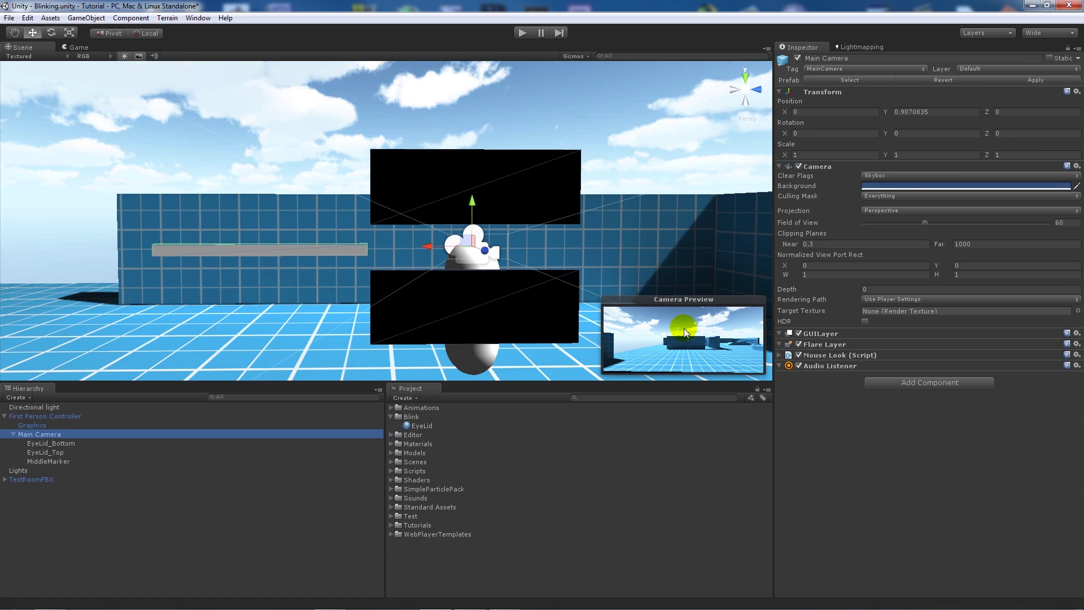
pyautogui.click(526, 305)
pyautogui.moveTo(480, 266); pyautogui.dragTo(475, 248)
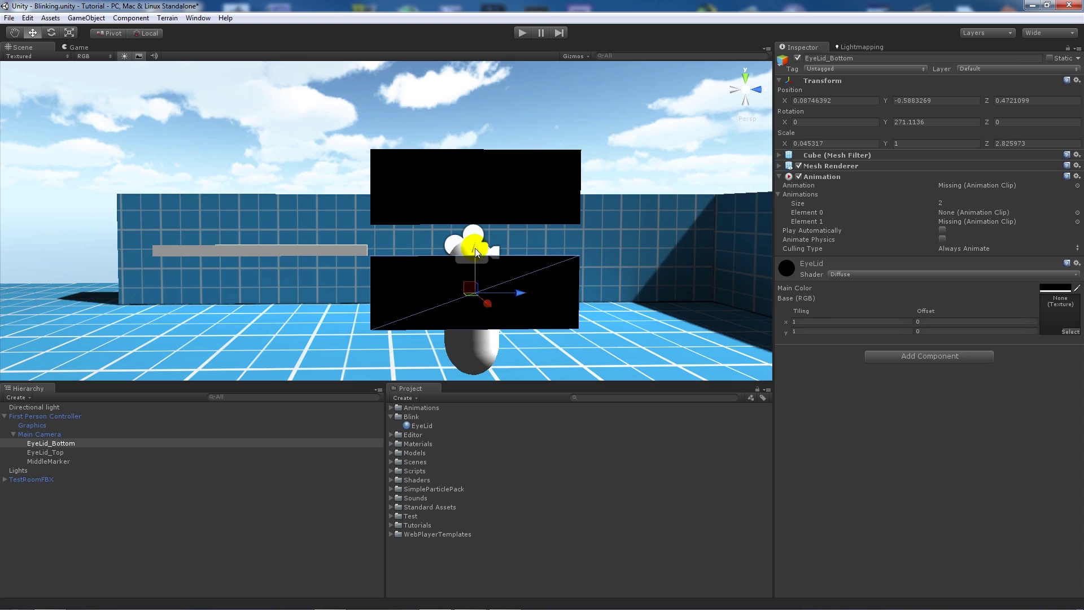
pyautogui.click(47, 434)
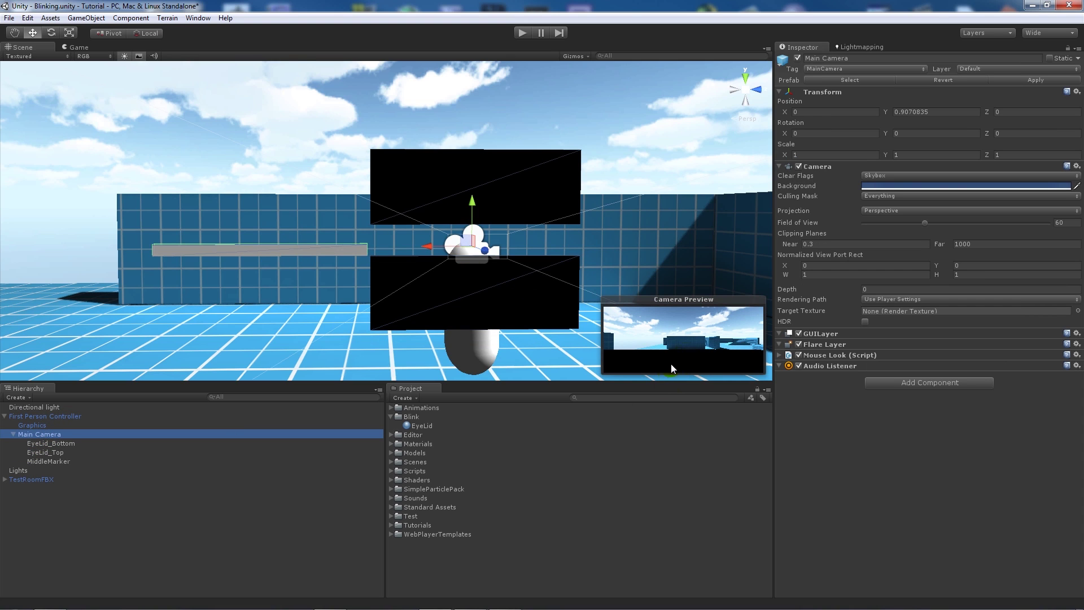
pyautogui.click(508, 316)
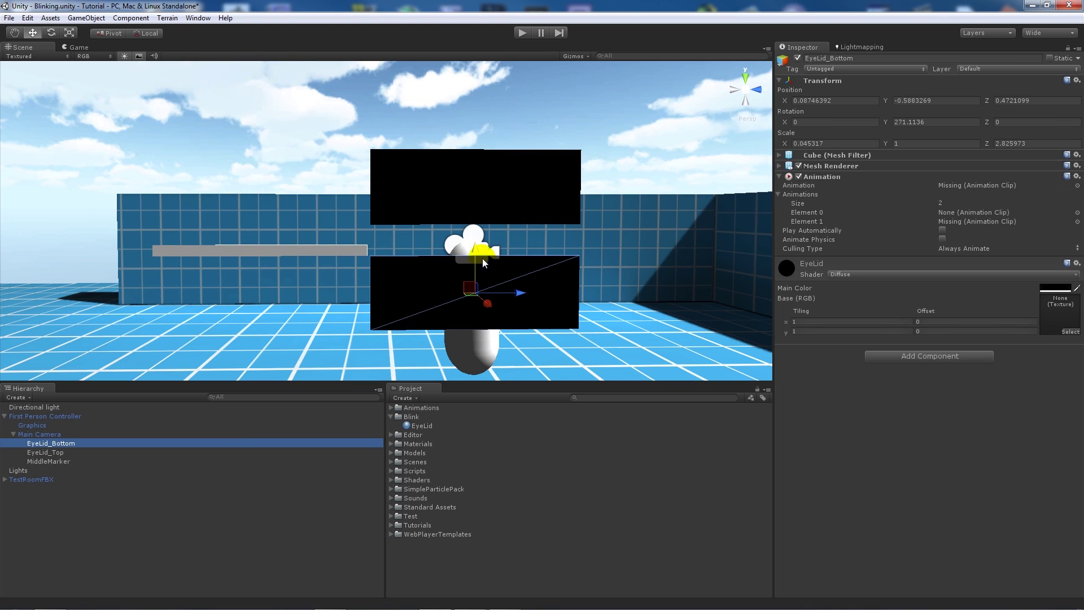
pyautogui.moveTo(482, 259); pyautogui.dragTo(357, 333)
pyautogui.click(39, 434)
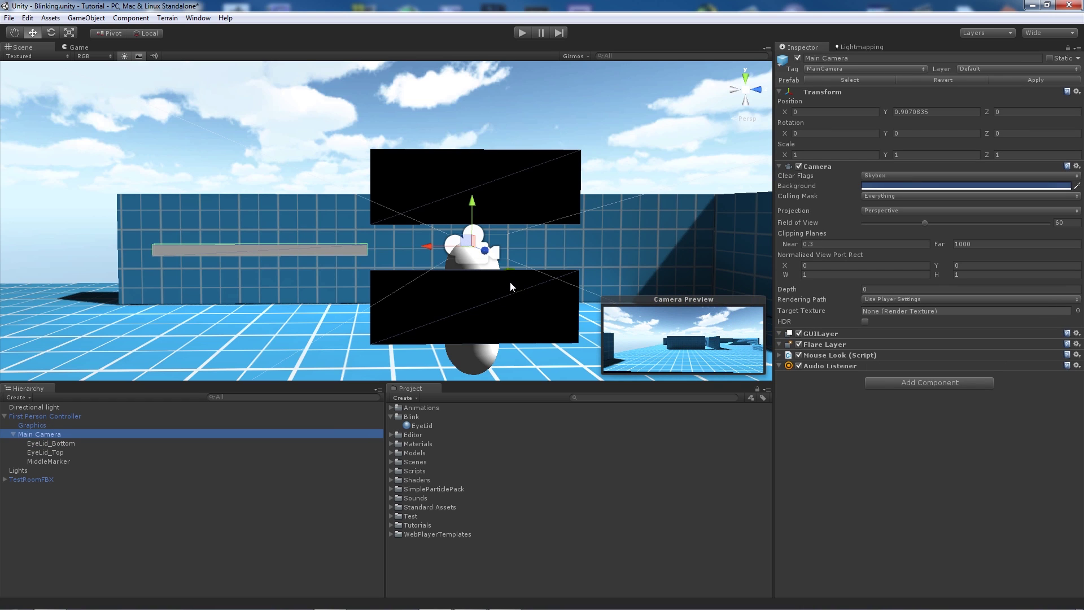
pyautogui.keyDown('alt'); pyautogui.moveTo(498, 254); pyautogui.dragTo(423, 254); pyautogui.keyUp('alt')
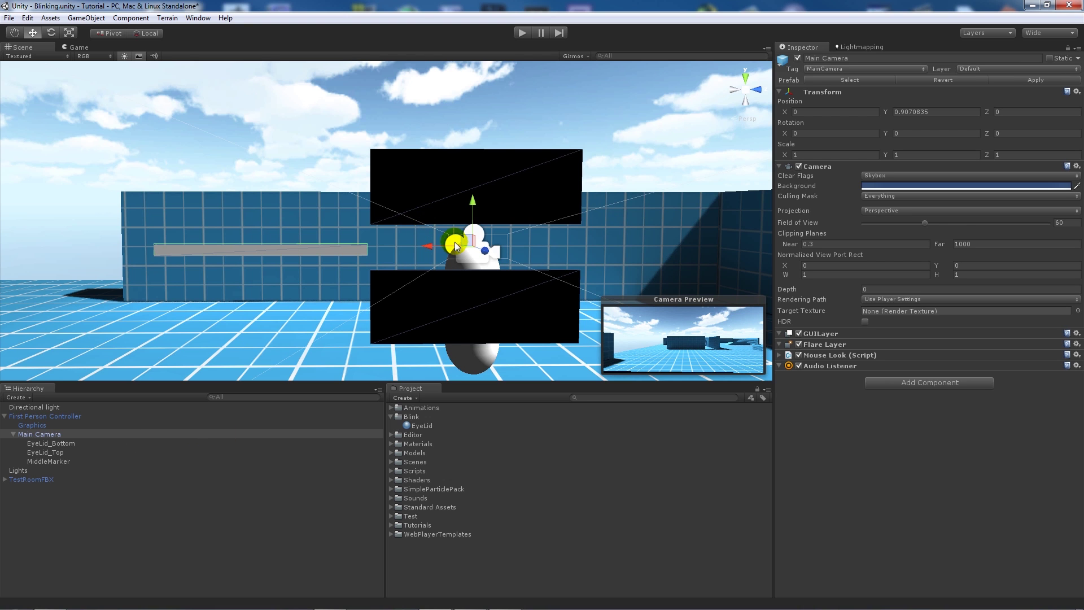
# Return to a frontal view, select the bottom eyelid, then the EyeLid material asset
pyautogui.keyDown('alt'); pyautogui.moveTo(468, 296); pyautogui.dragTo(530, 275); pyautogui.keyUp('alt')
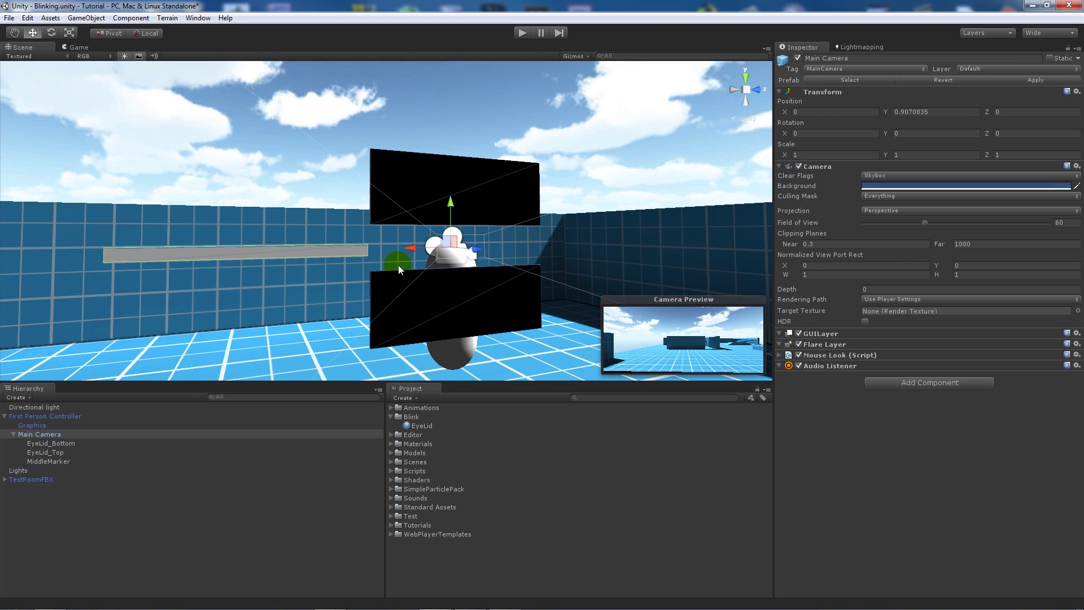
pyautogui.keyDown('alt'); pyautogui.moveTo(398, 265); pyautogui.dragTo(354, 247); pyautogui.keyUp('alt')
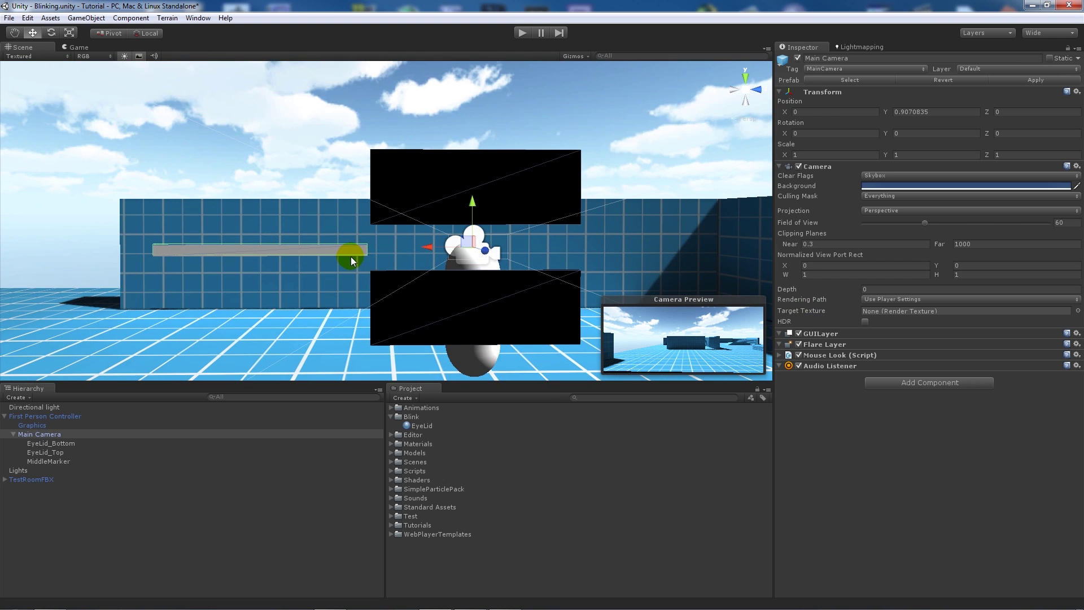
pyautogui.click(455, 286)
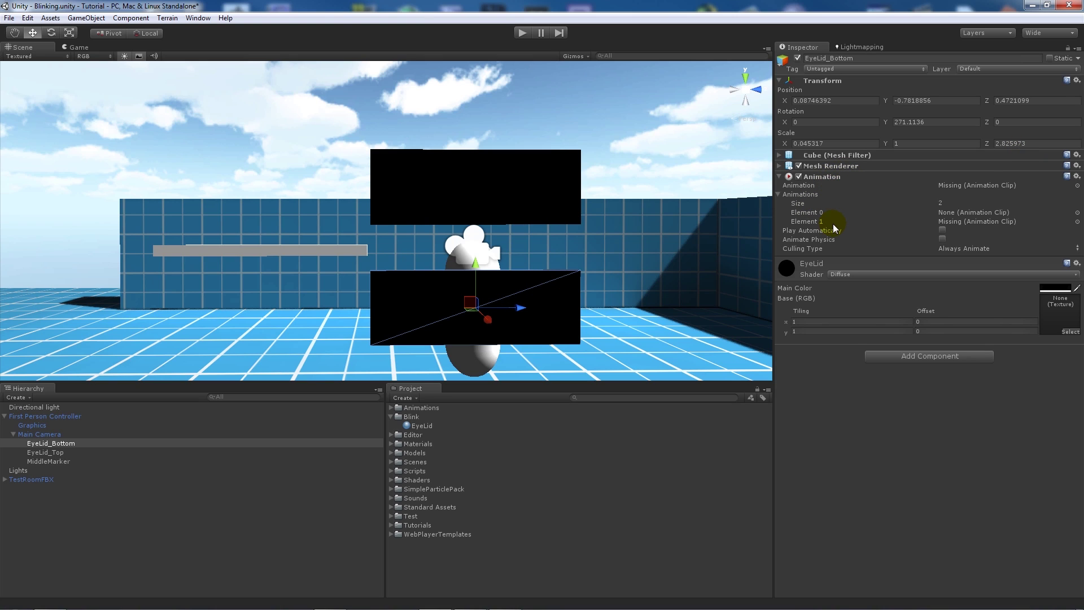
pyautogui.click(430, 428)
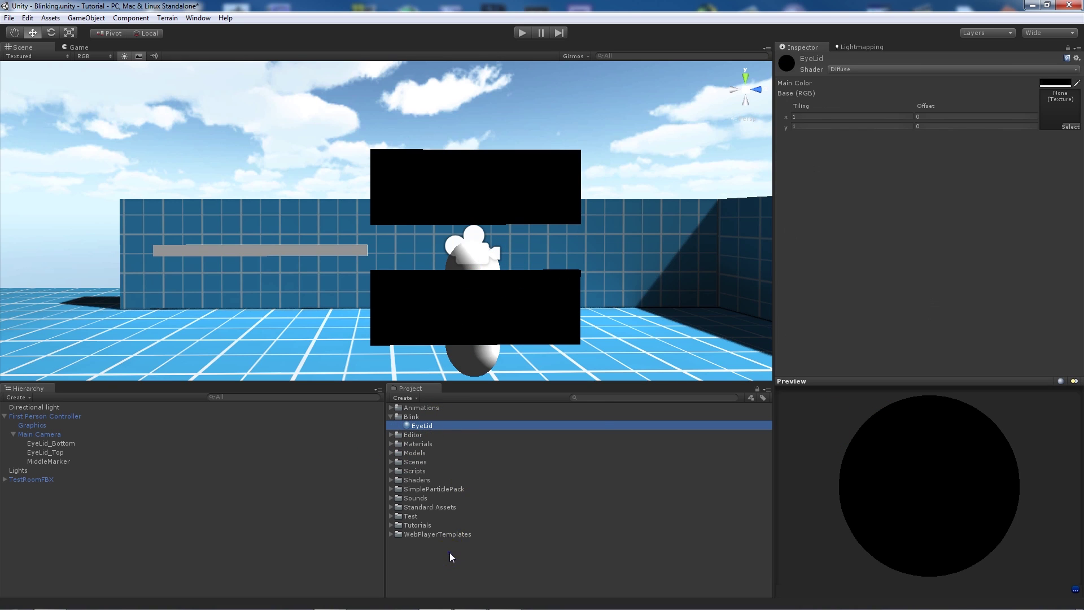
# Dismiss the Project Create menu unused and reselect the EyeLid material
pyautogui.rightClick(449, 554)
pyautogui.moveTo(497, 377)
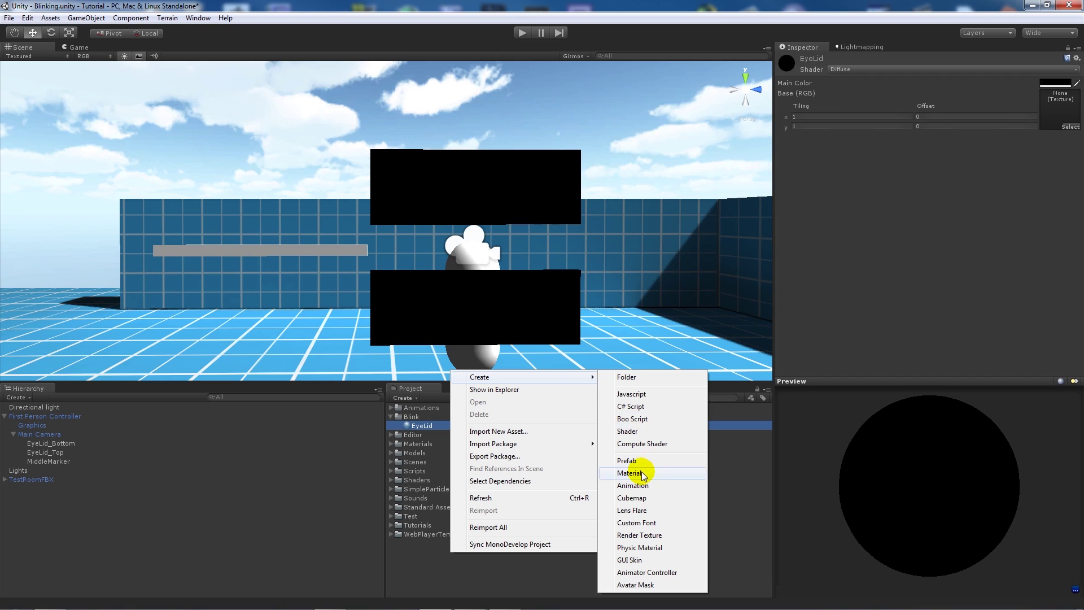
pyautogui.click(497, 586)
pyautogui.click(421, 426)
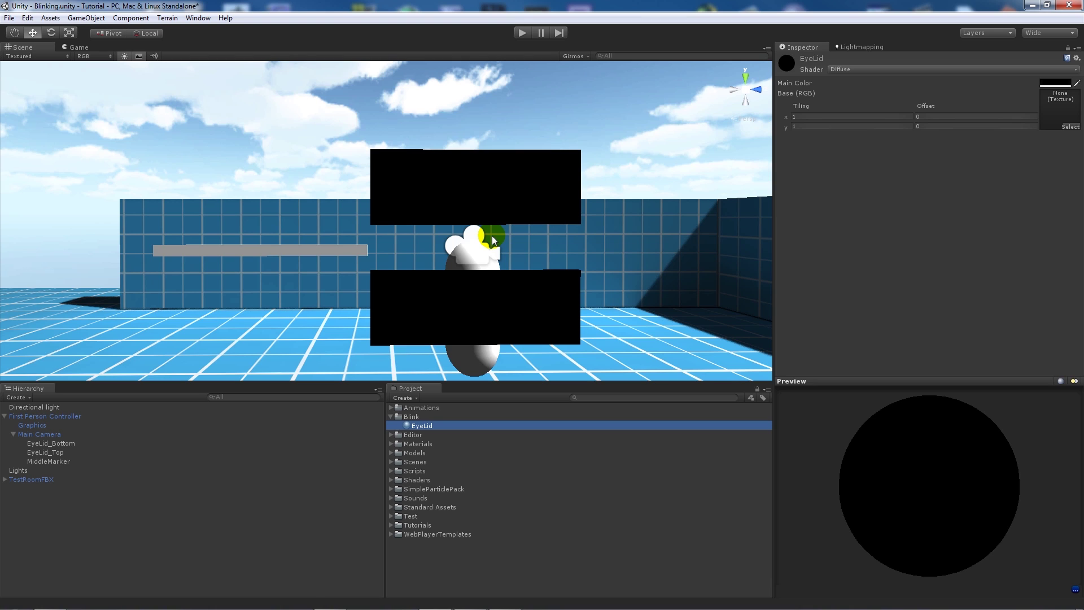
# Select the top eyelid and expand its Mesh Renderer to confirm it uses EyeLid
pyautogui.click(509, 190)
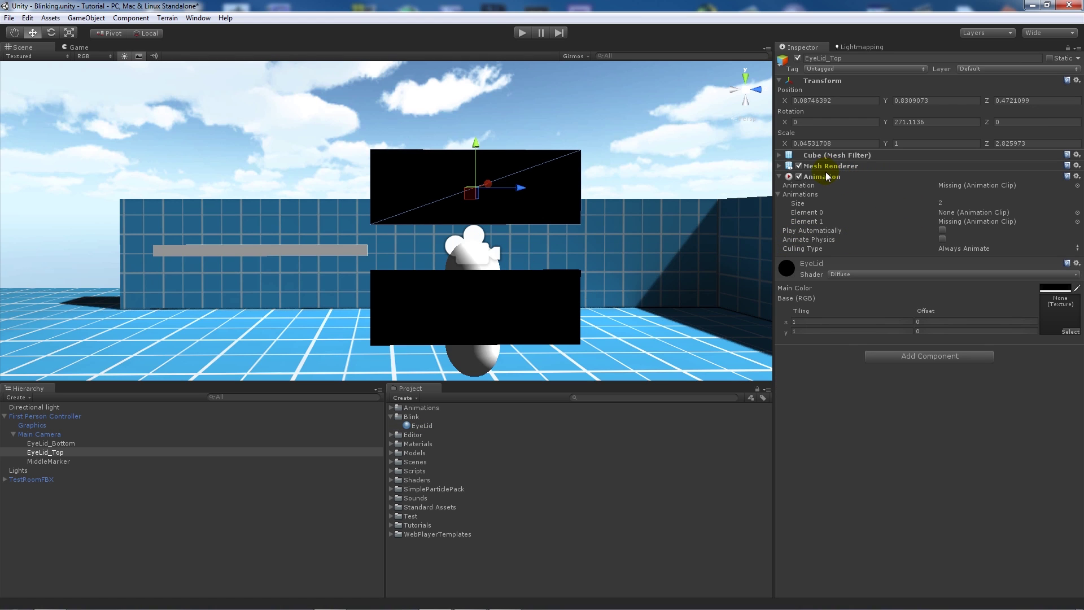
pyautogui.click(780, 165)
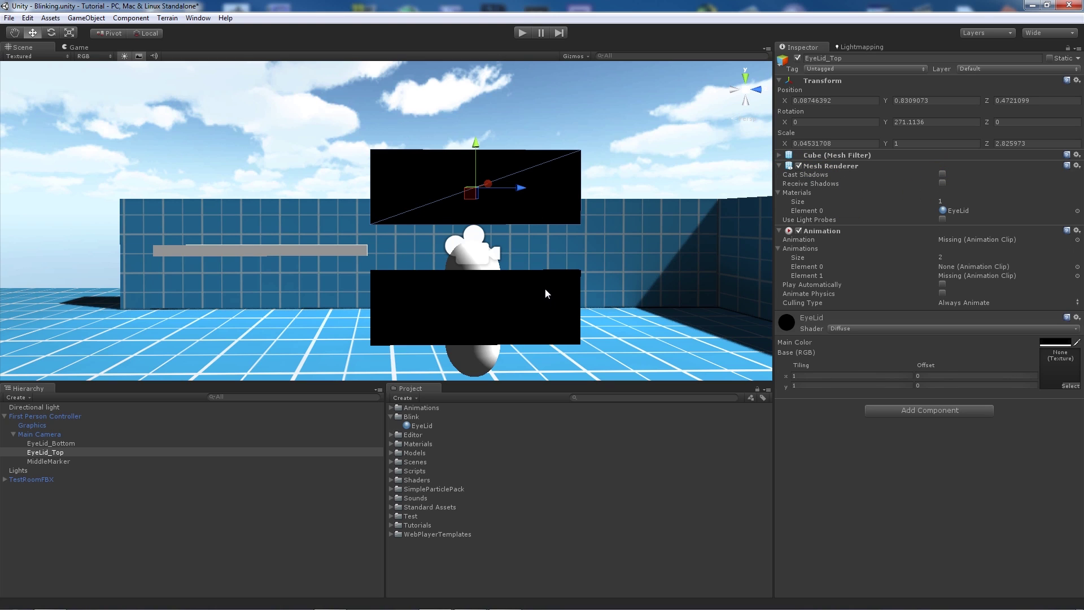
pyautogui.click(510, 236)
pyautogui.click(49, 452)
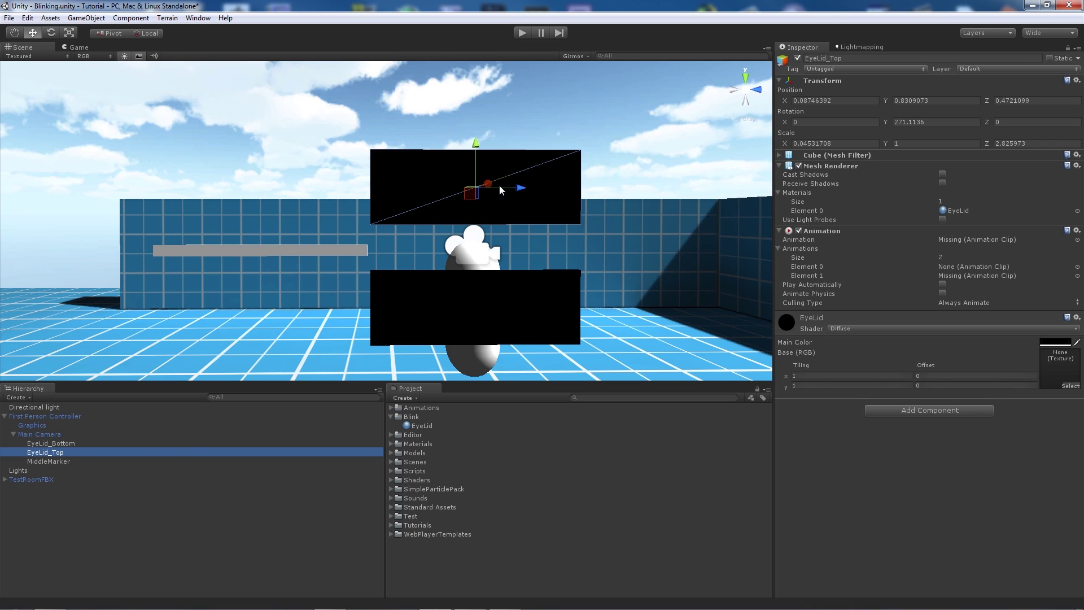
# Create an animation clip named BlinkTop for EyeLid_Top in the Animation window
pyautogui.click(207, 18)
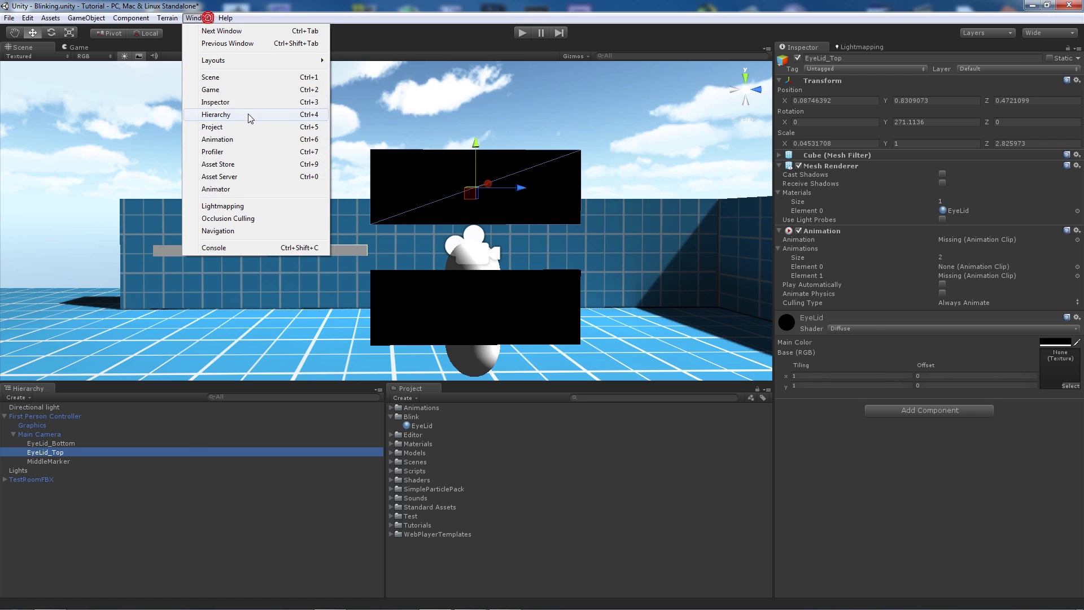
pyautogui.click(249, 142)
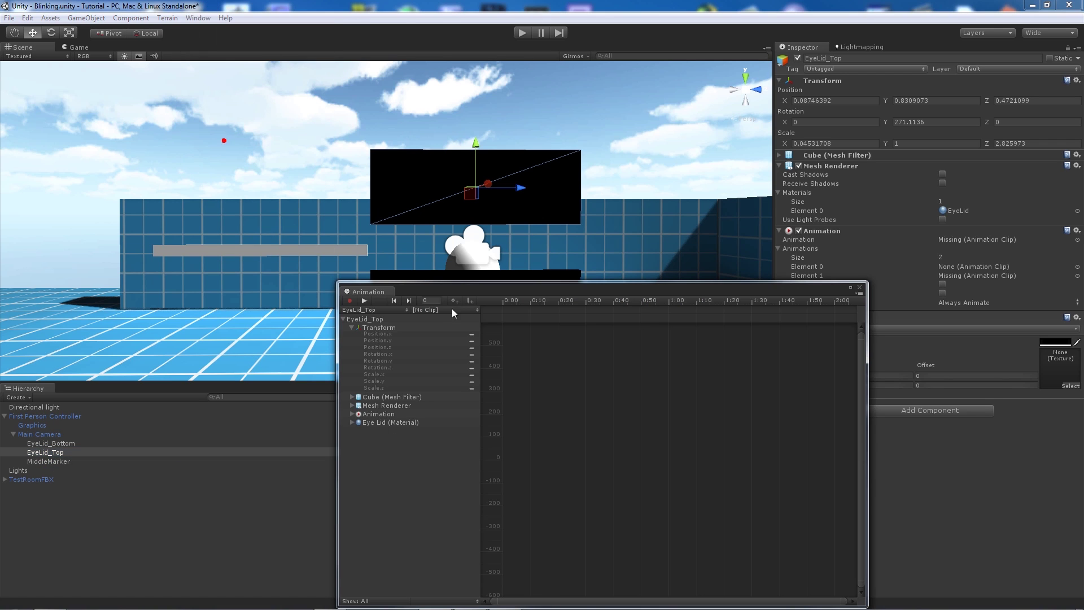
pyautogui.click(353, 301)
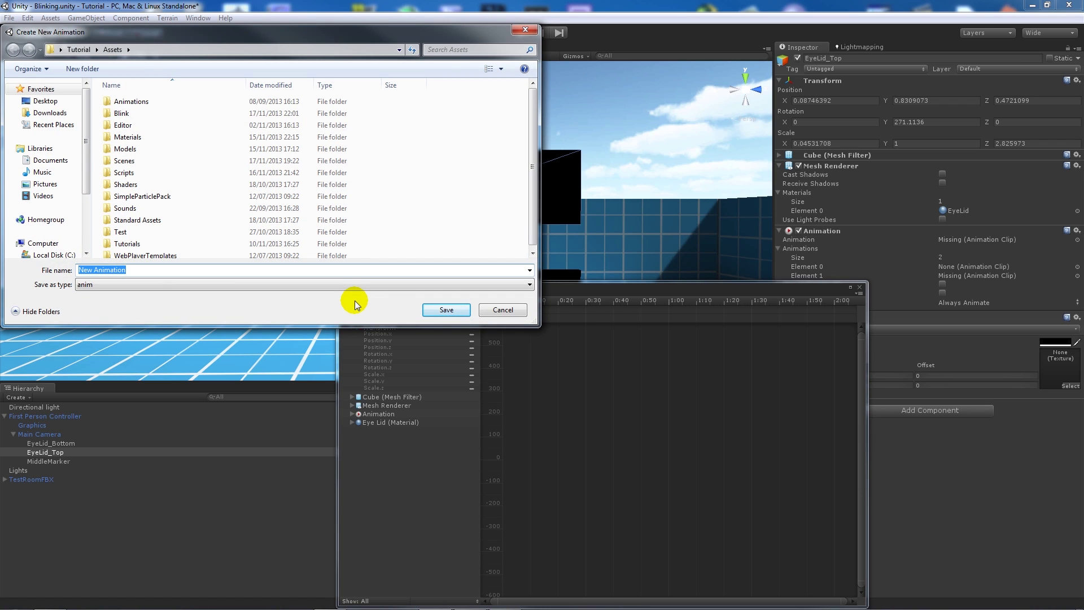
pyautogui.write('BlinkTop')
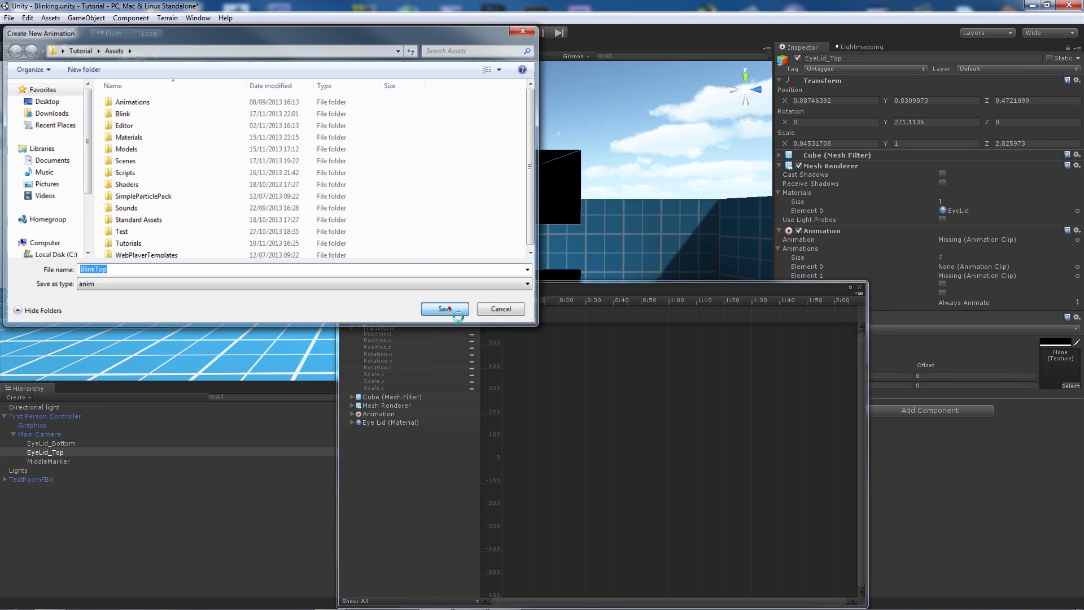
pyautogui.click(446, 310)
pyautogui.click(384, 328)
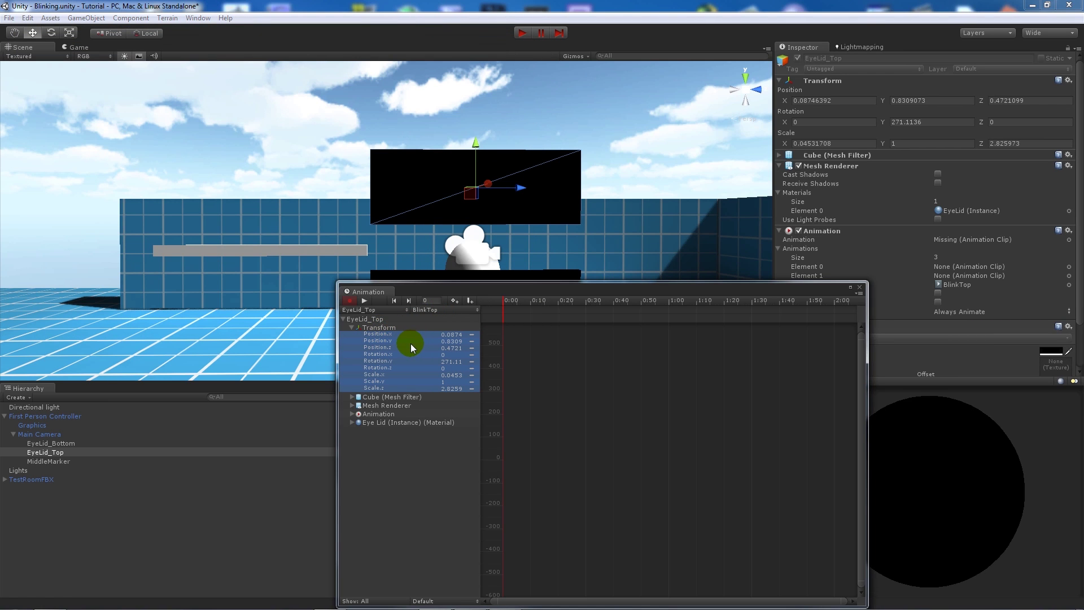
# Keyframe EyeLid_Top at 0:00, lower it at 0:10, raise it at 0:20, and preview
pyautogui.click(454, 301)
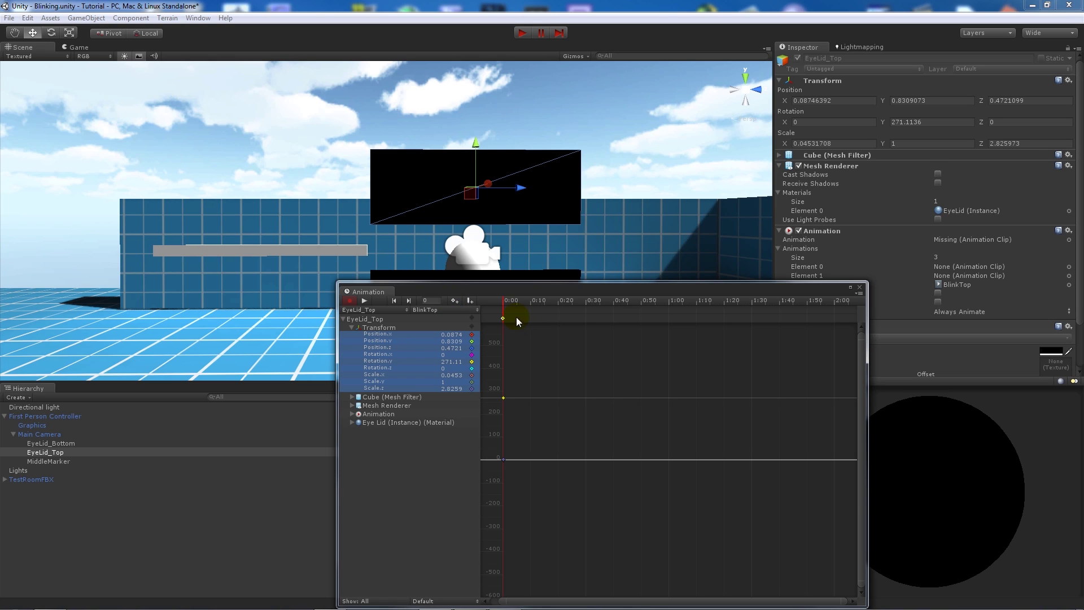
pyautogui.moveTo(533, 308); pyautogui.dragTo(537, 309)
pyautogui.moveTo(499, 222); pyautogui.dragTo(496, 175, button='middle')
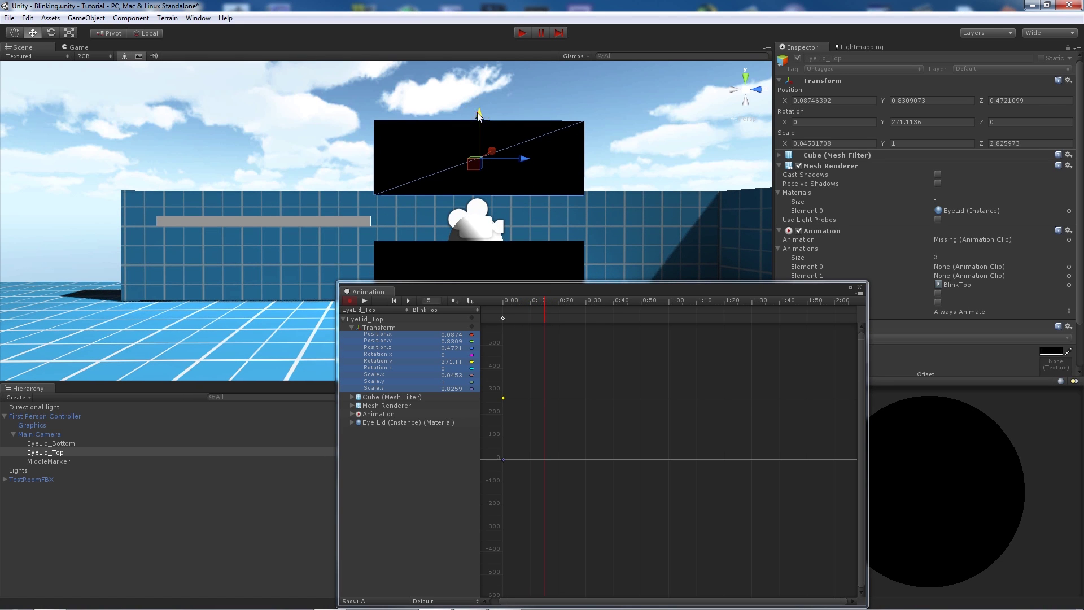
pyautogui.moveTo(478, 114); pyautogui.dragTo(485, 140)
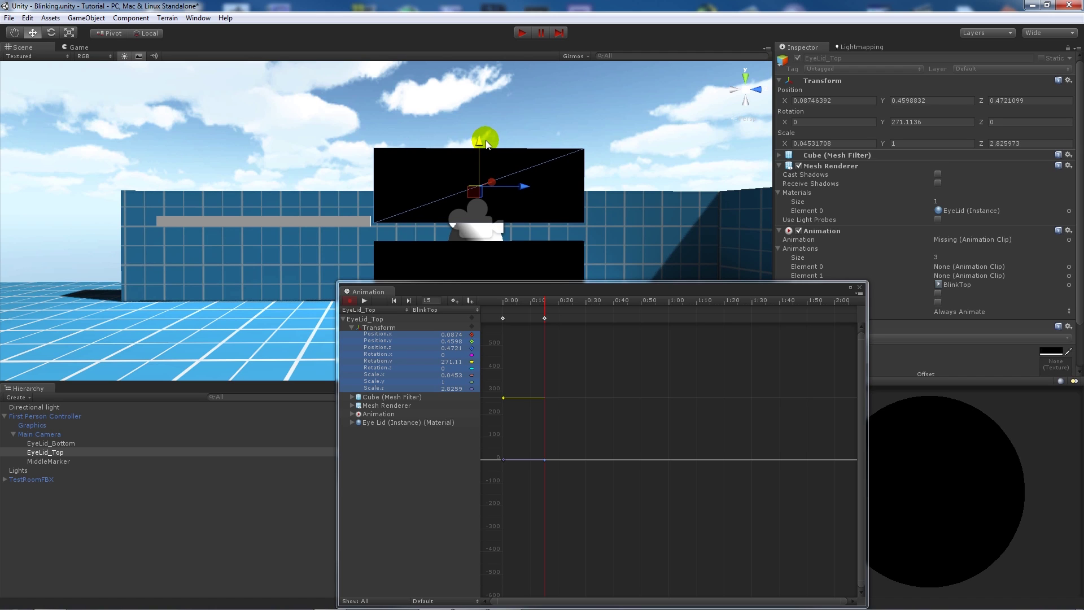
pyautogui.moveTo(546, 307); pyautogui.dragTo(572, 307)
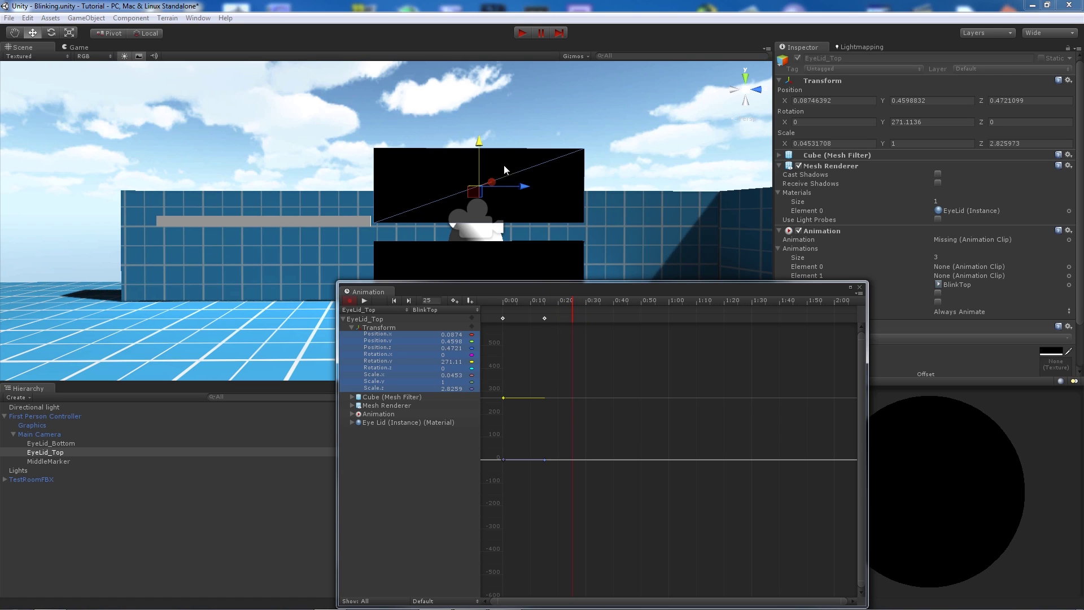
pyautogui.moveTo(476, 147); pyautogui.dragTo(490, 124)
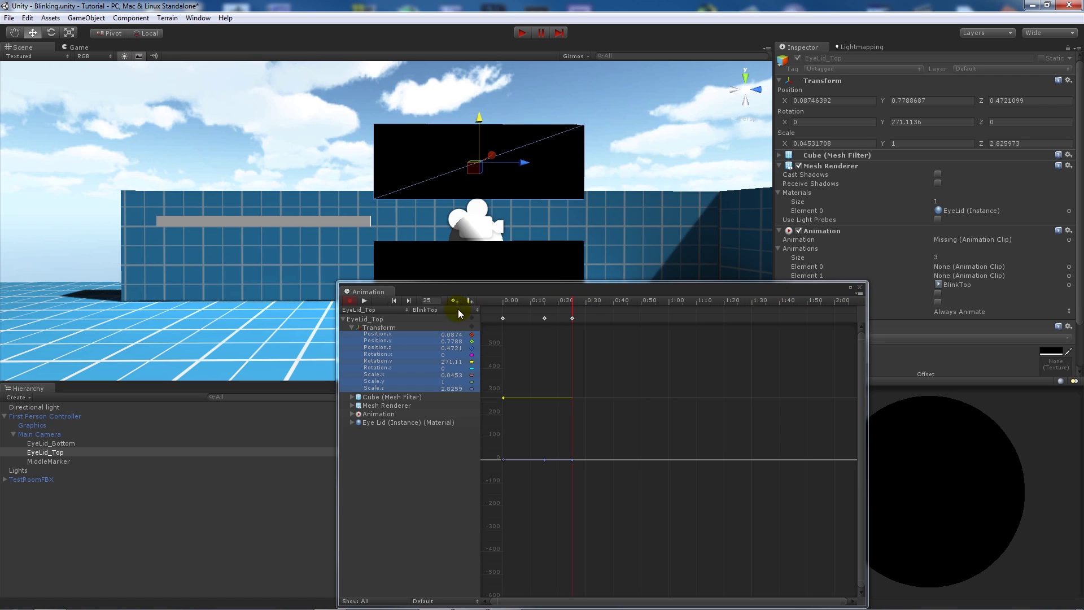
pyautogui.click(364, 301)
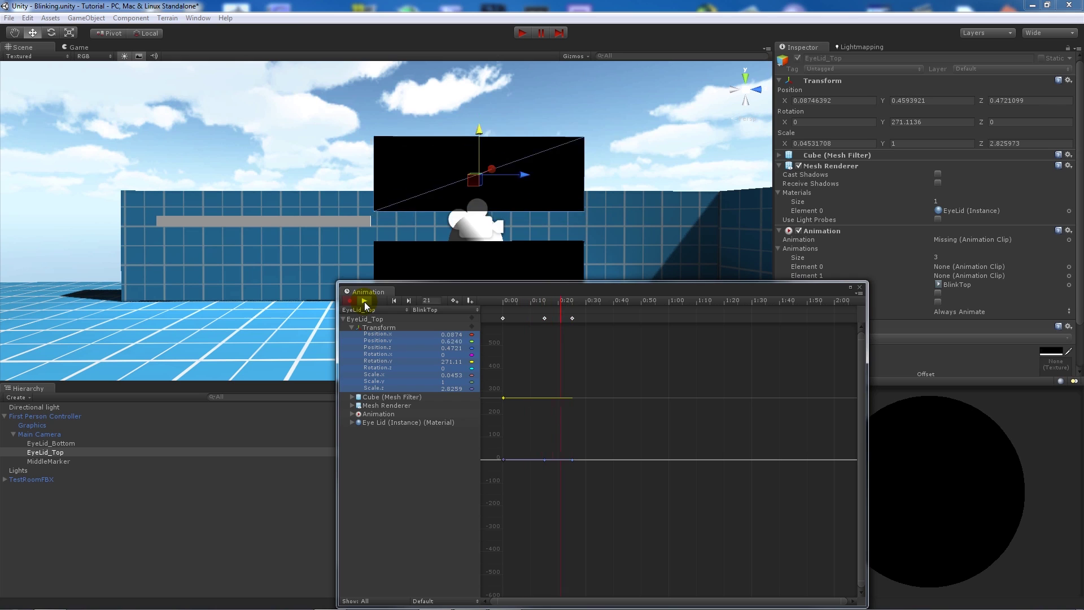
# Turn off Play Automatically on the top eyelid's Animation component
pyautogui.click(860, 287)
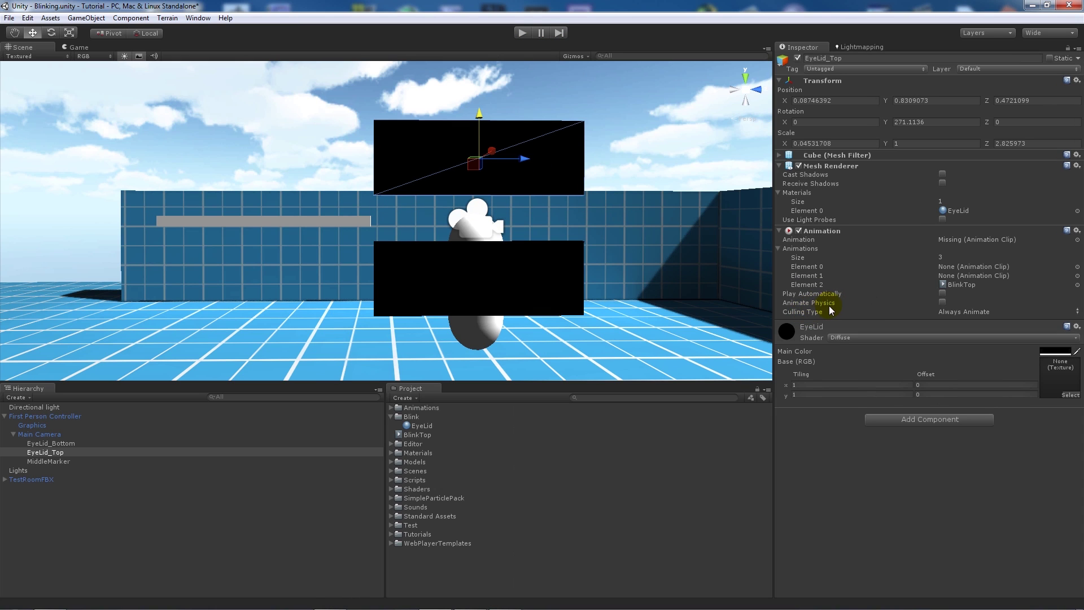
pyautogui.click(942, 293)
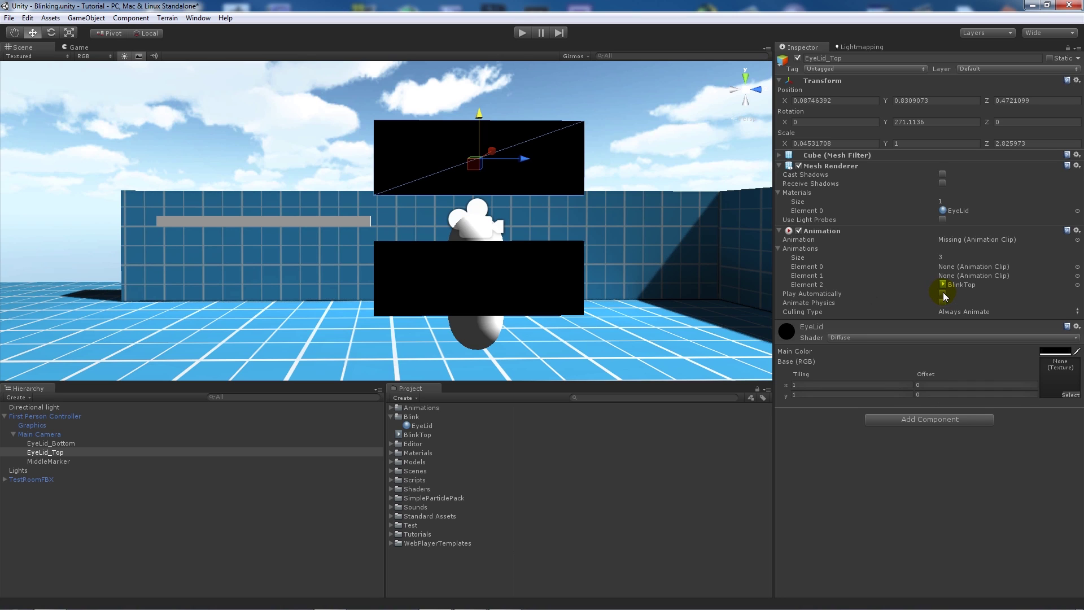
pyautogui.click(553, 279)
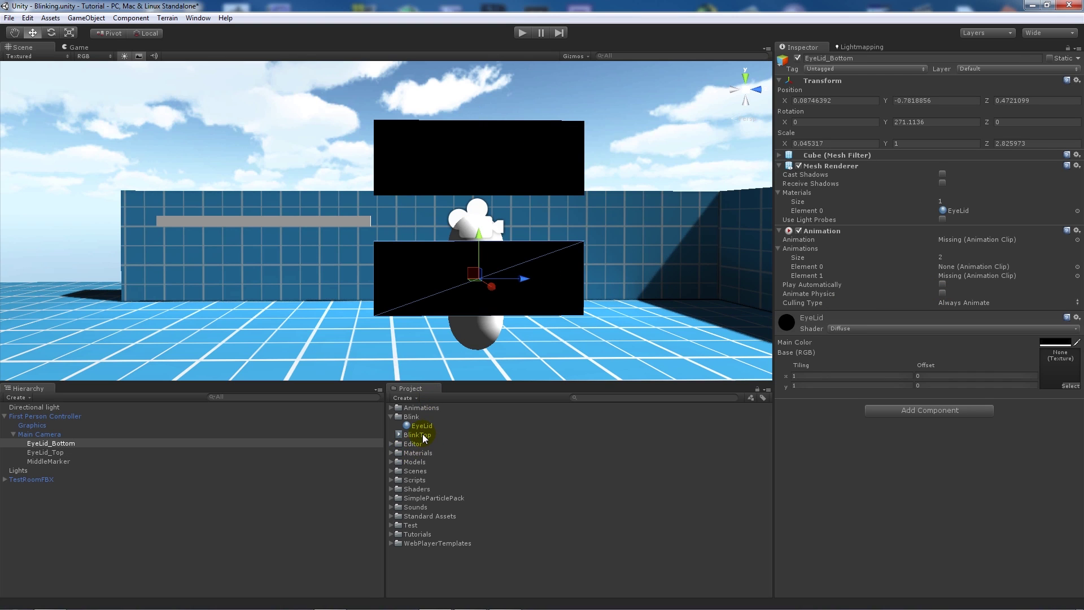
# Create an animation clip named BlinkBottom for EyeLid_Bottom
pyautogui.moveTo(424, 438); pyautogui.dragTo(507, 280)
pyautogui.click(198, 19)
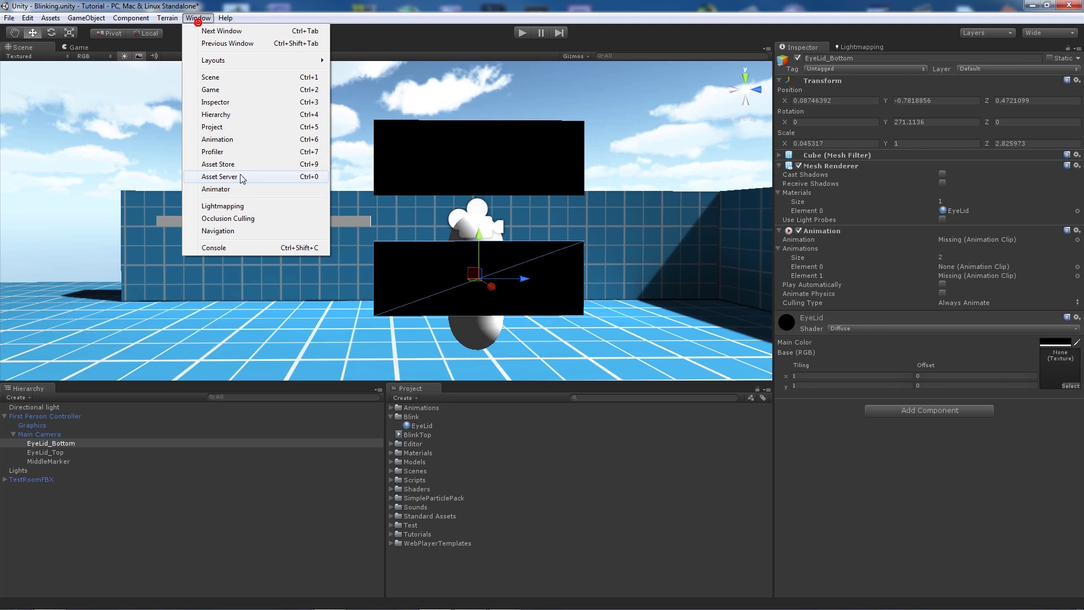
pyautogui.click(221, 142)
pyautogui.click(353, 304)
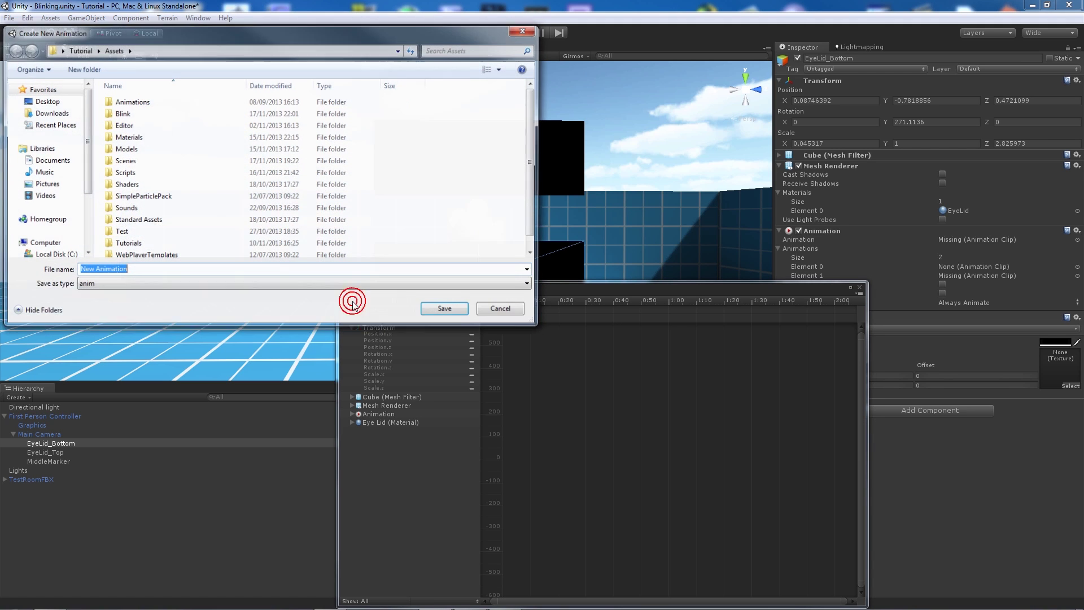
pyautogui.write('Blin')
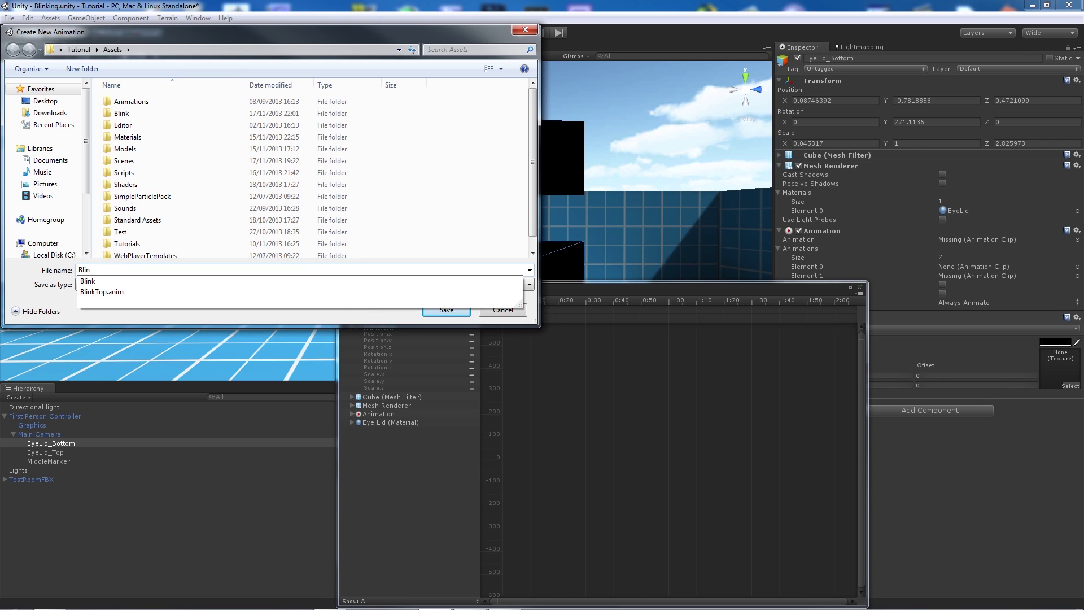
pyautogui.write('kBottom')
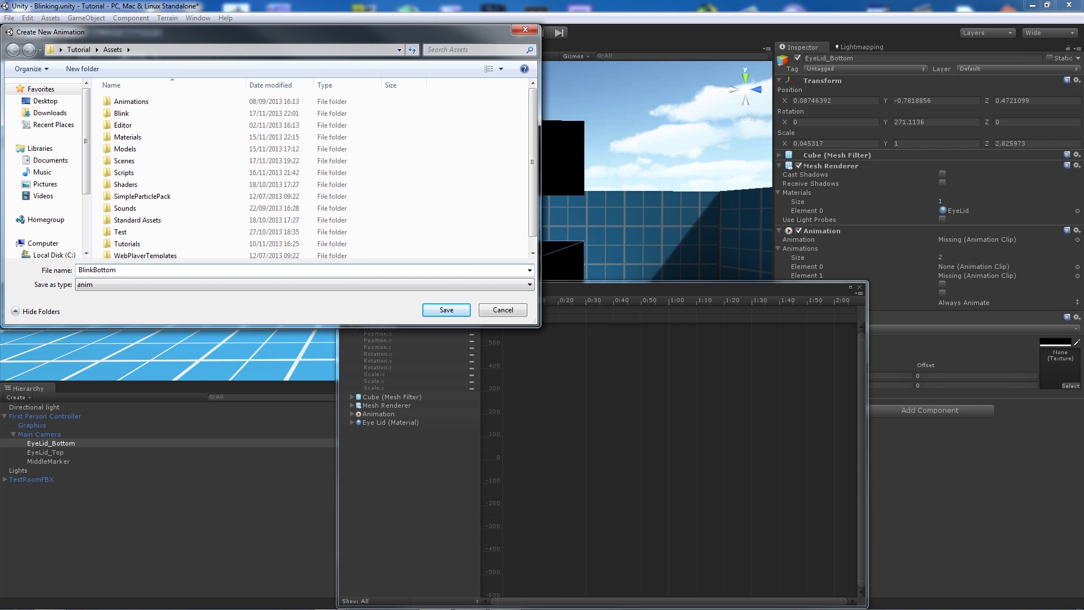
pyautogui.click(446, 310)
pyautogui.click(394, 328)
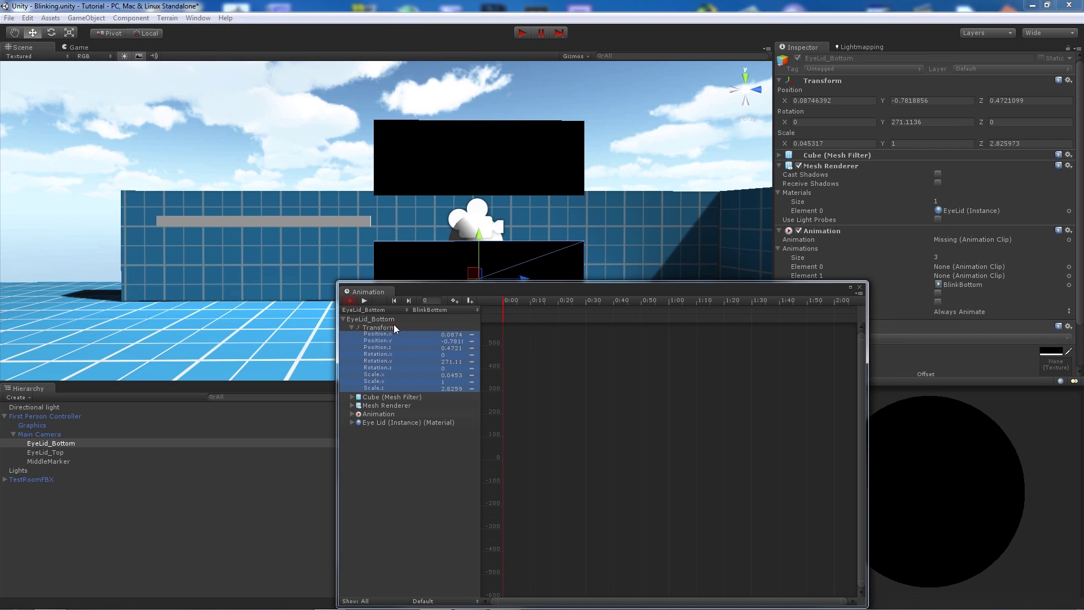
# Keyframe EyeLid_Bottom at 0:00, raise it at 0:10, lower it at 0:20, and preview
pyautogui.click(455, 300)
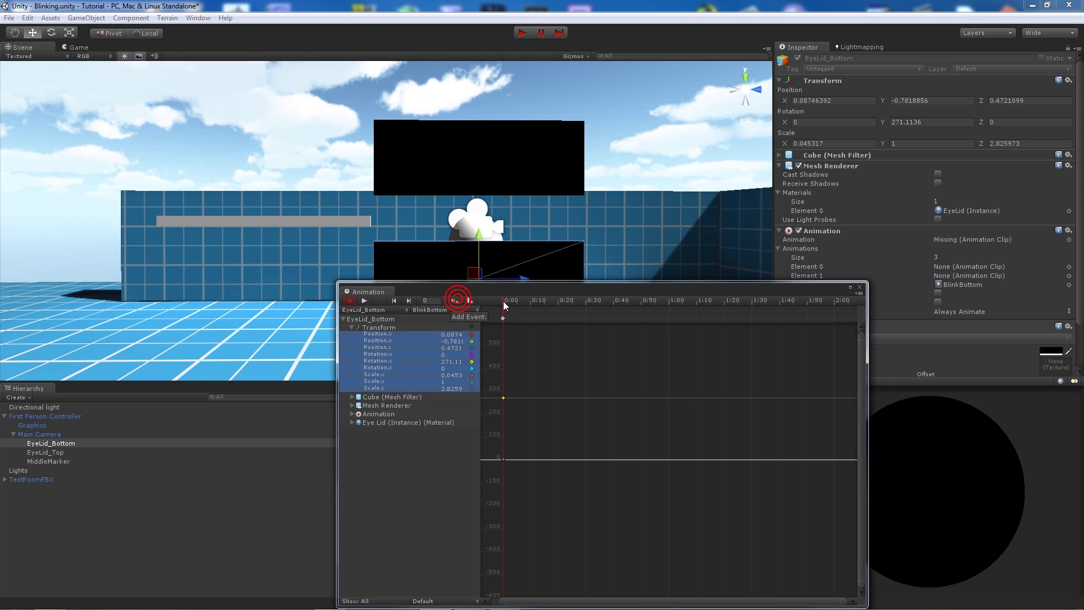
pyautogui.moveTo(505, 304); pyautogui.dragTo(544, 310)
pyautogui.moveTo(485, 242); pyautogui.dragTo(486, 220)
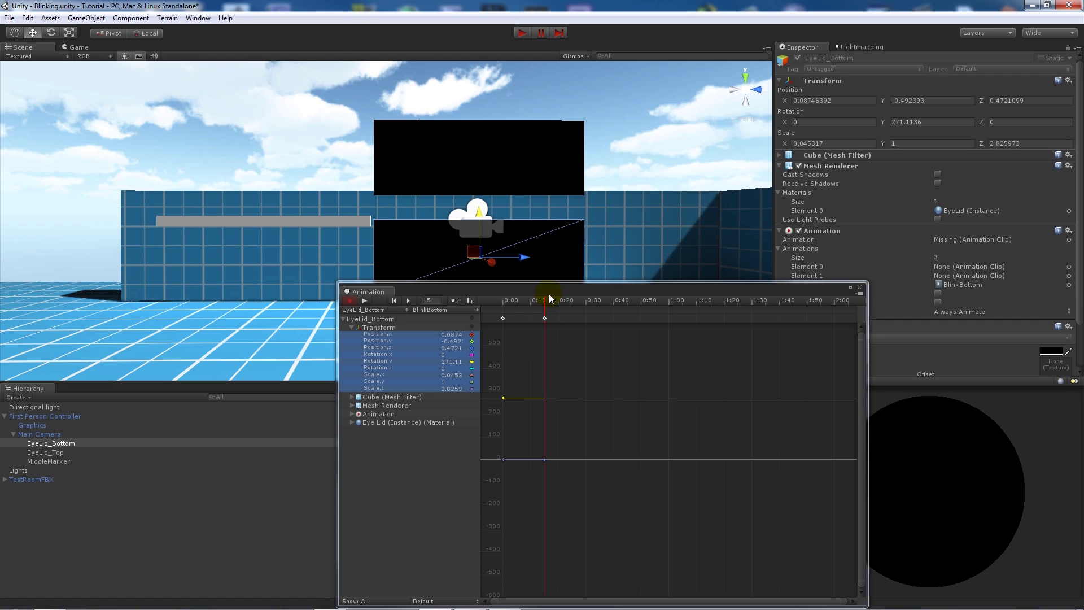
pyautogui.moveTo(544, 300); pyautogui.dragTo(562, 302)
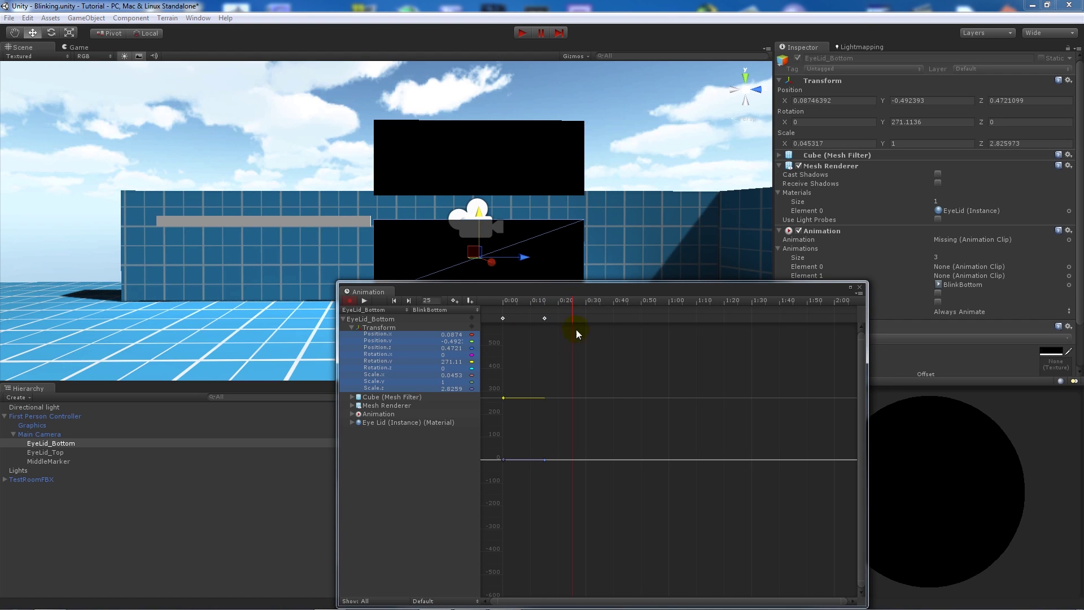
pyautogui.moveTo(480, 215); pyautogui.dragTo(489, 237)
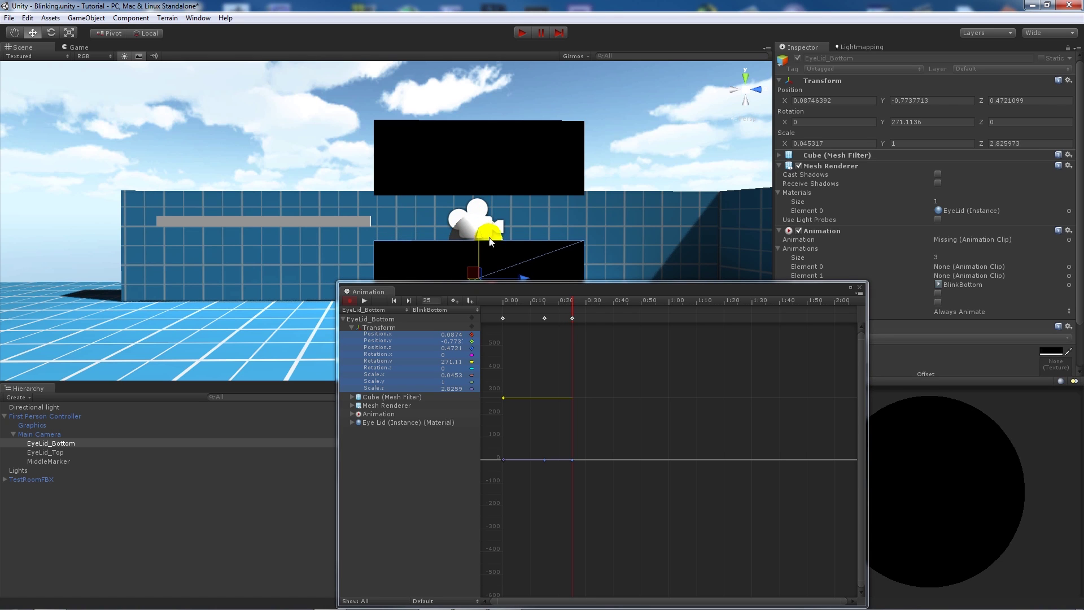
pyautogui.click(365, 301)
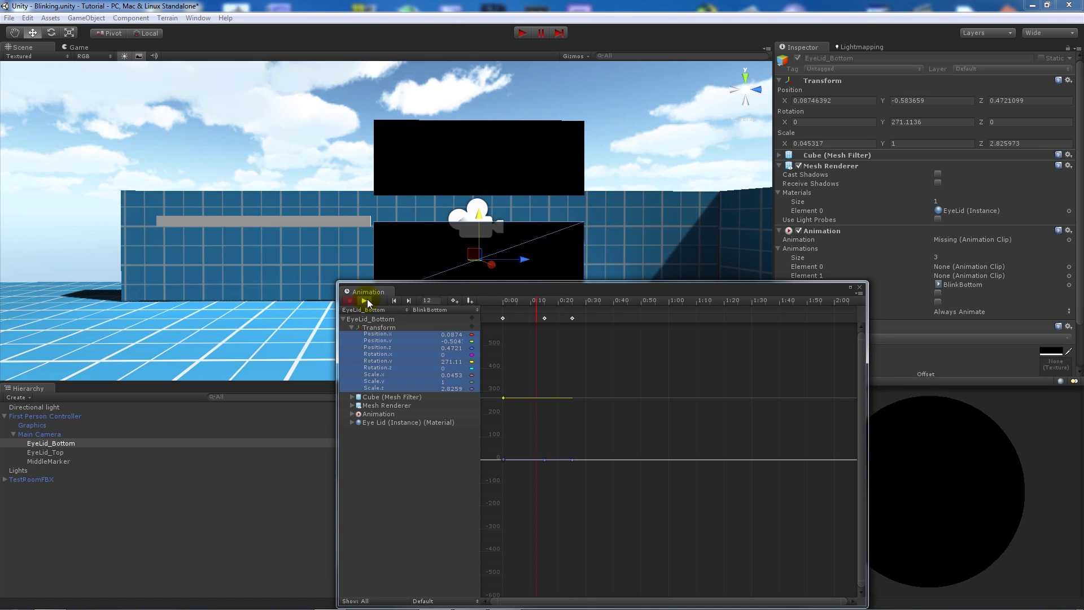
pyautogui.click(859, 287)
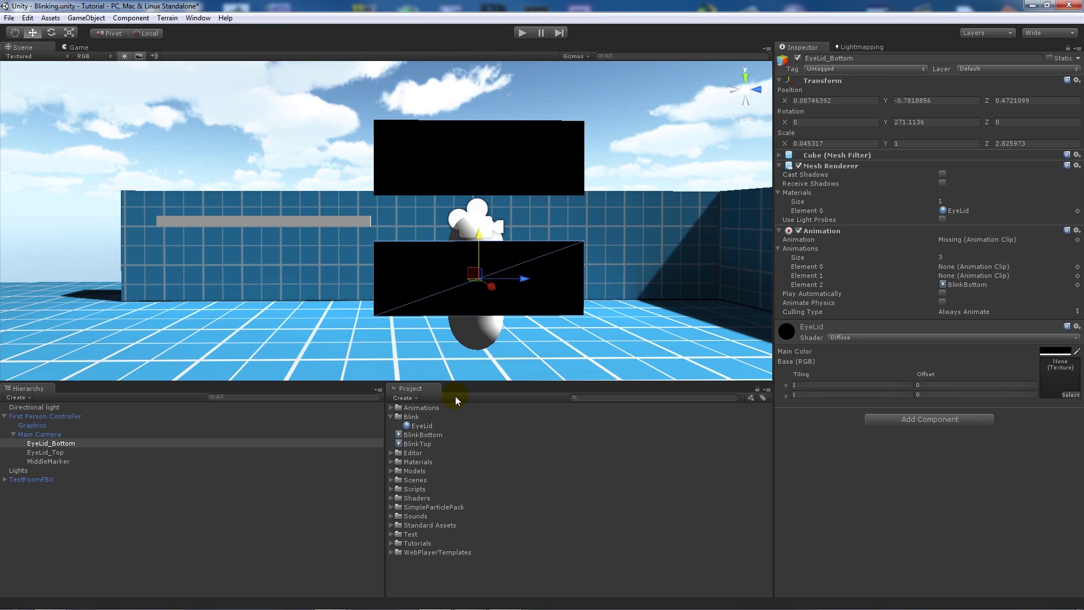
# Move the BlinkBottom and BlinkTop clips into the Blink folder
pyautogui.click(425, 435)
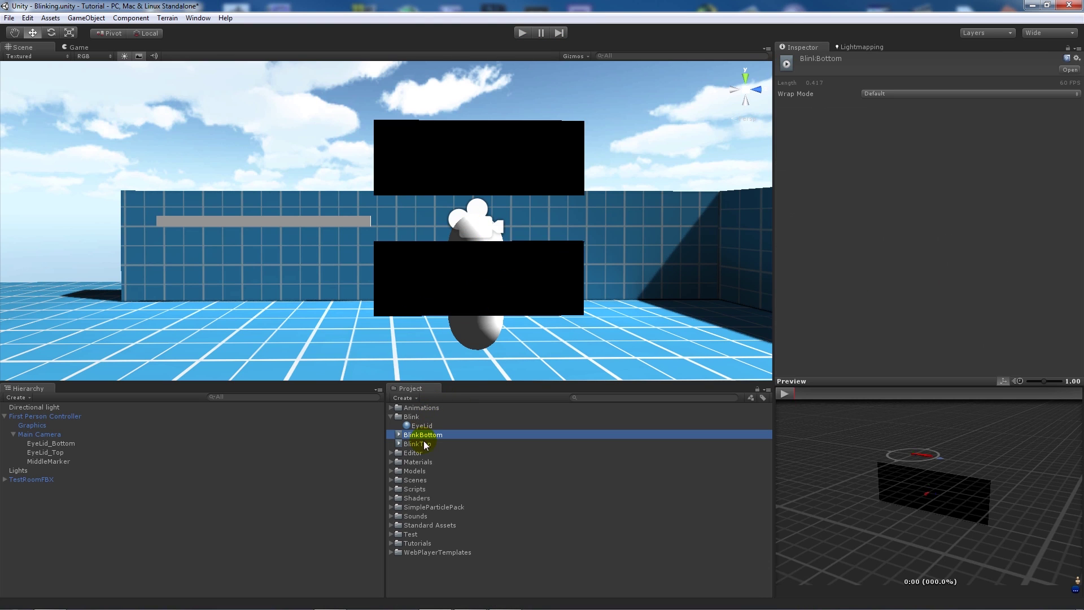
pyautogui.keyDown('shift'); pyautogui.click(421, 444); pyautogui.keyUp('shift')
pyautogui.moveTo(420, 445); pyautogui.dragTo(419, 418)
pyautogui.click(456, 563)
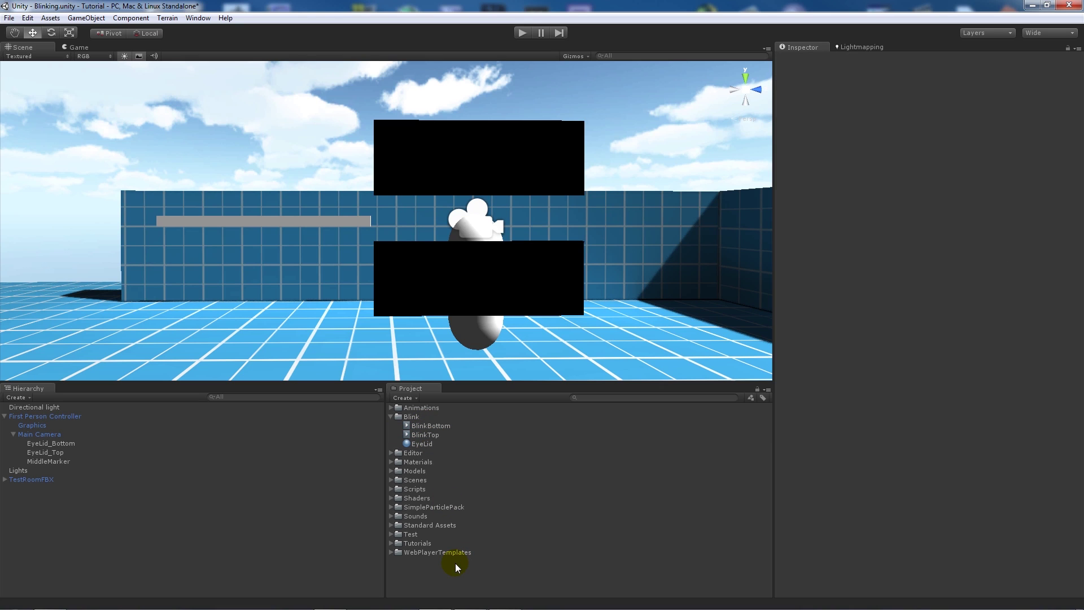
# Create a JavaScript script named Blink and open it in MonoDevelop
pyautogui.rightClick(458, 564)
pyautogui.moveTo(509, 389)
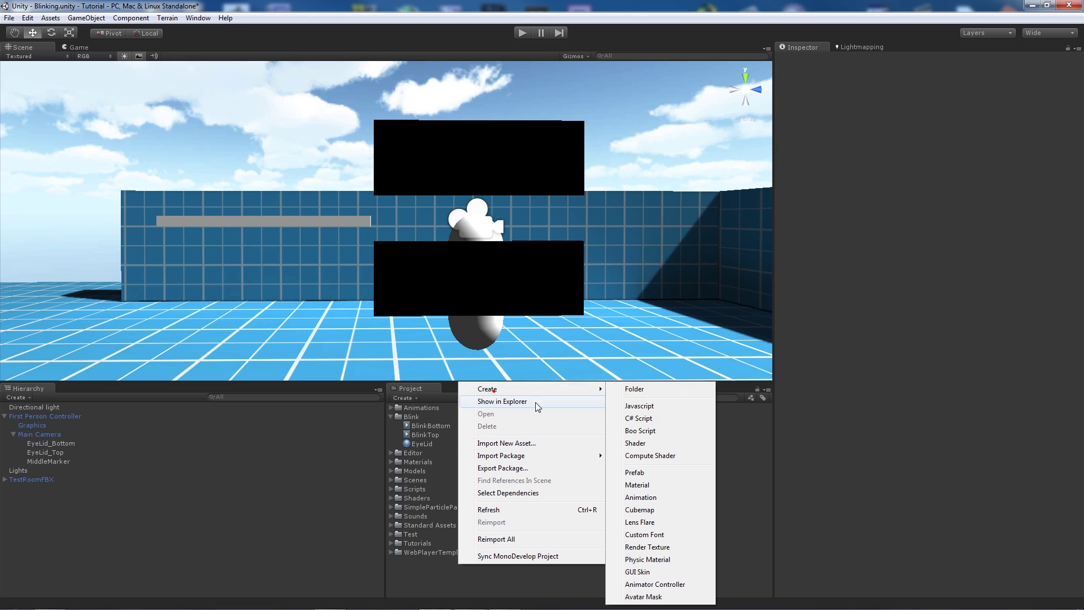
pyautogui.click(640, 406)
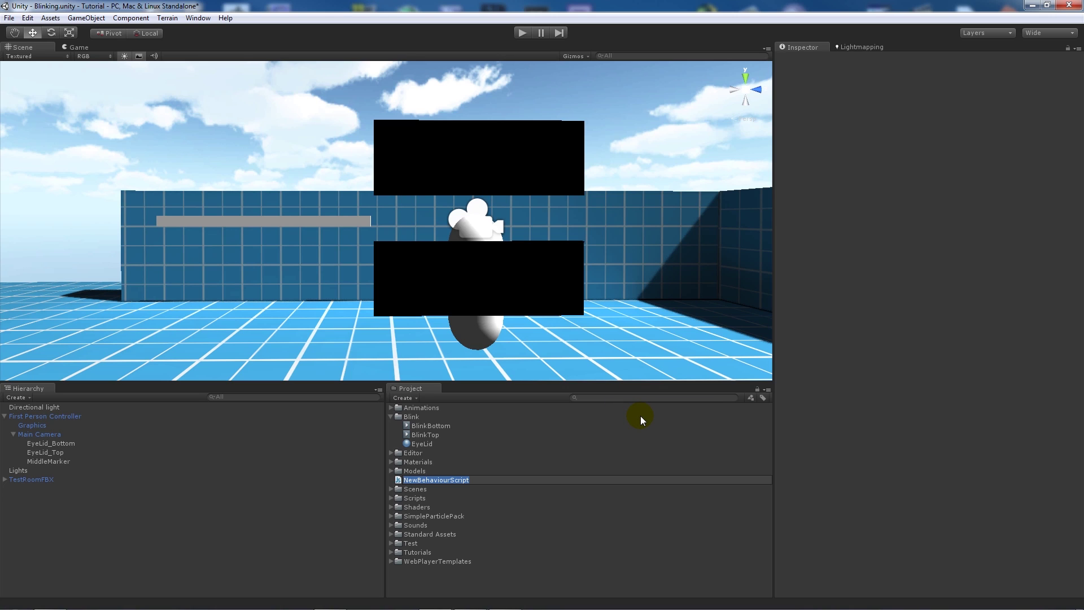
pyautogui.write('Blink')
pyautogui.press('Return')
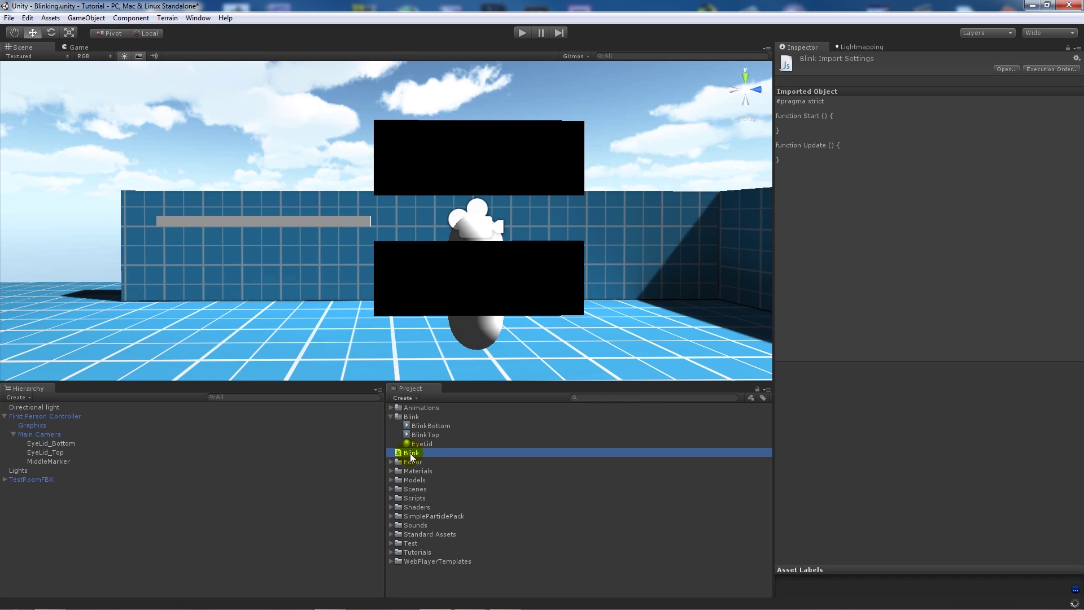
pyautogui.doubleClick(434, 455)
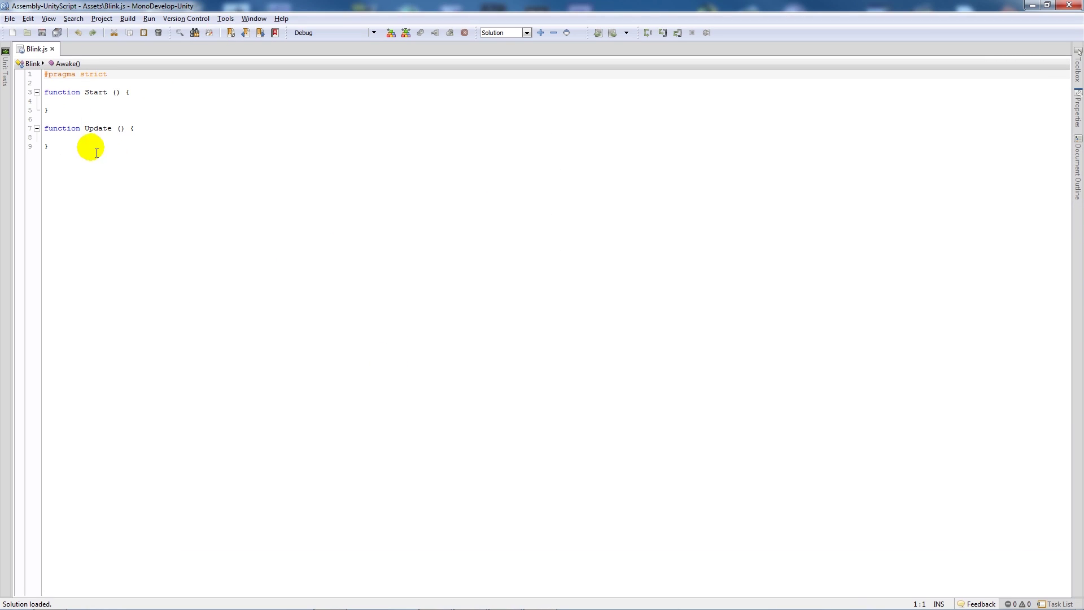
# Replace the default functions with GameObject variables topLid and bottomLid
pyautogui.moveTo(89, 147); pyautogui.dragTo(44, 97)
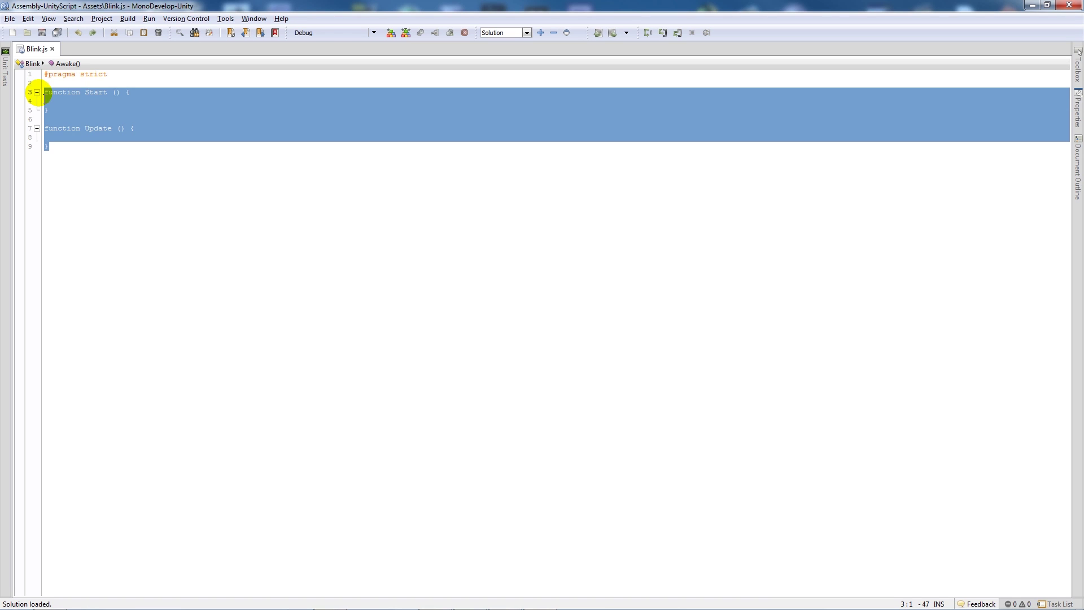
pyautogui.press('Delete')
pyautogui.write('va')
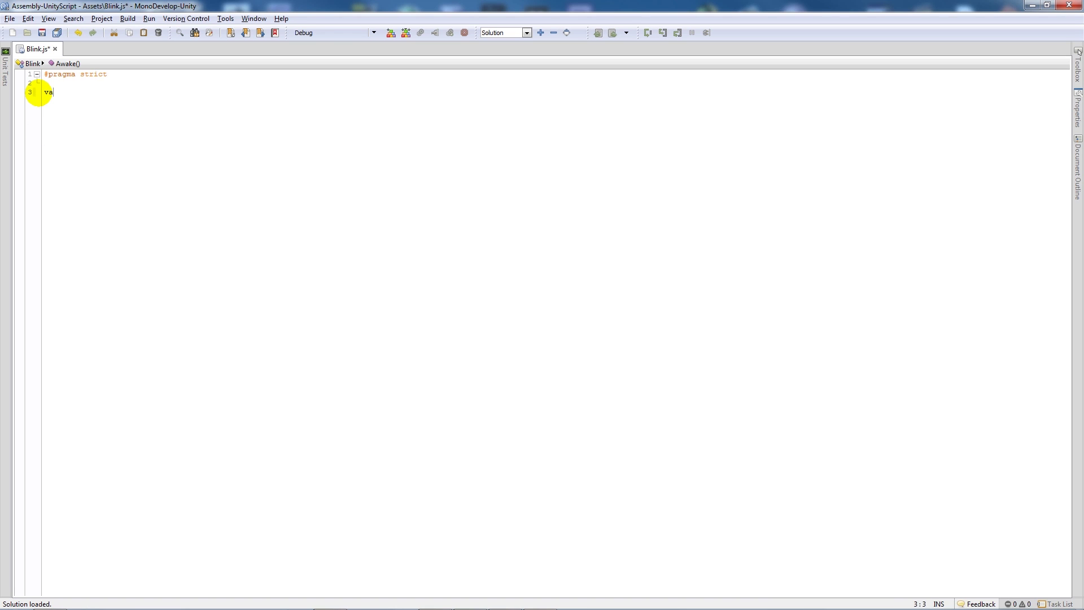
pyautogui.write('r topLid : GameObject;')
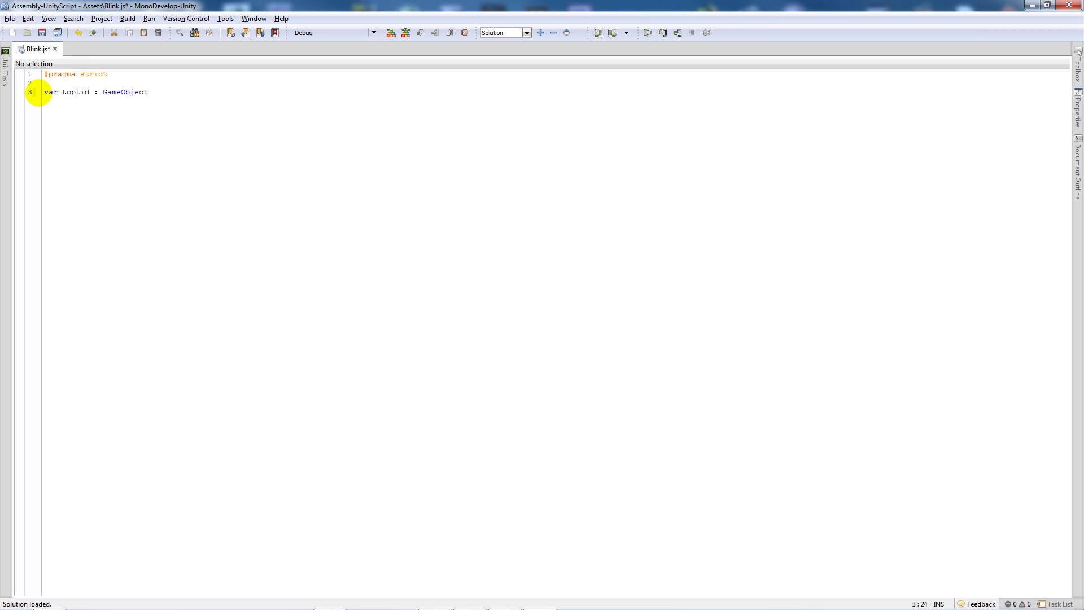
pyautogui.press('Return')
pyautogui.write('var bottom id : GameObject;')
pyautogui.press('Return')
# Add a Start() function assigning topLid = GameObject.Find("EyeLid_Top")
pyautogui.write('function ')
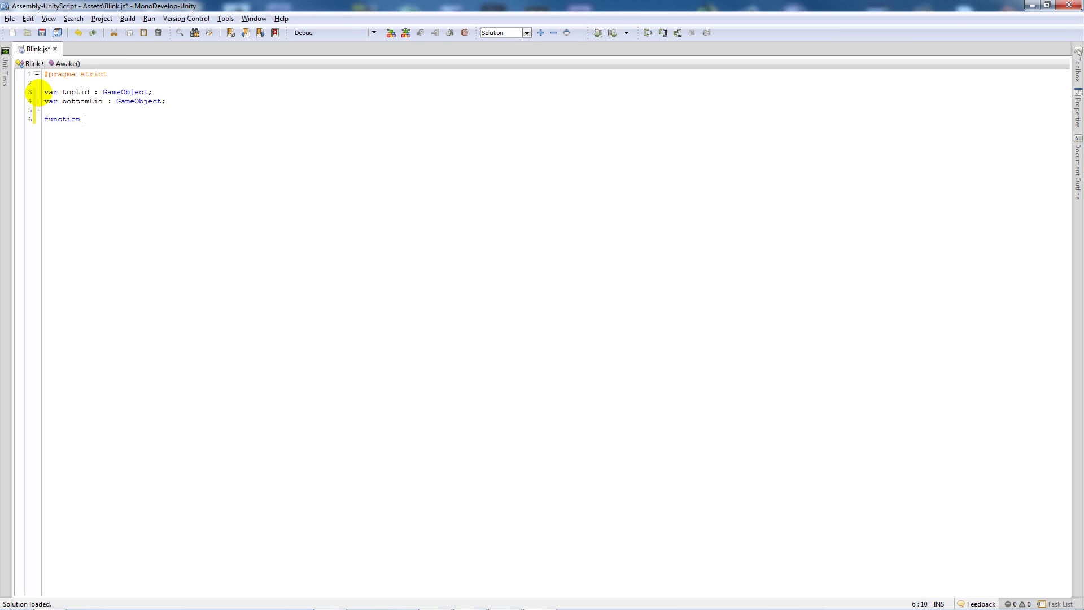
pyautogui.write('Start()')
pyautogui.press('Return')
pyautogui.write('{{')
pyautogui.press('Return')
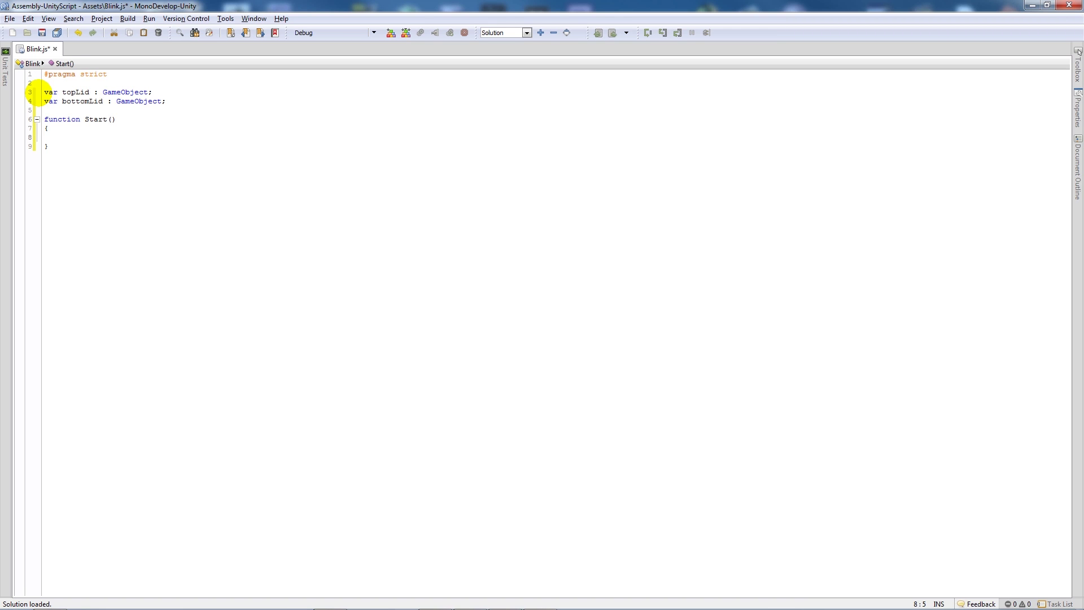
pyautogui.write('topLid = GameObject')
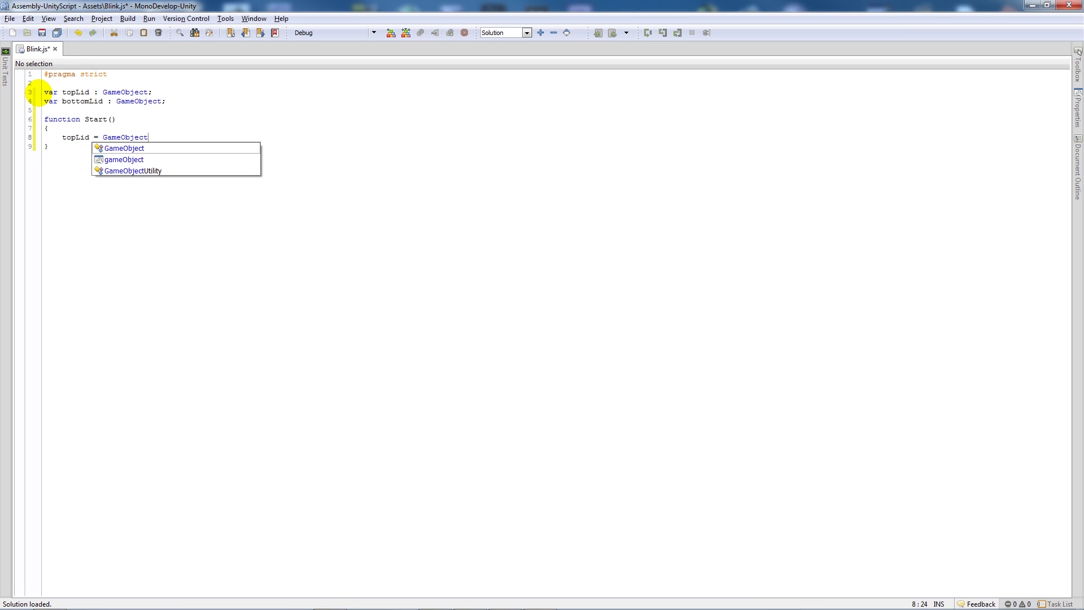
pyautogui.write('.Find(')
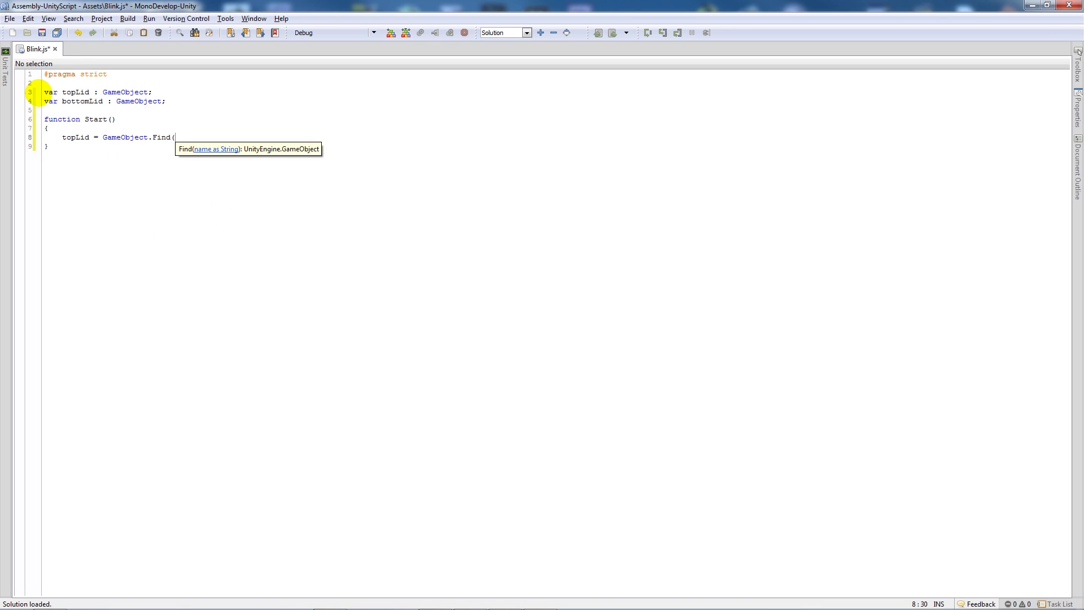
pyautogui.write('"EyeLid_Top")')
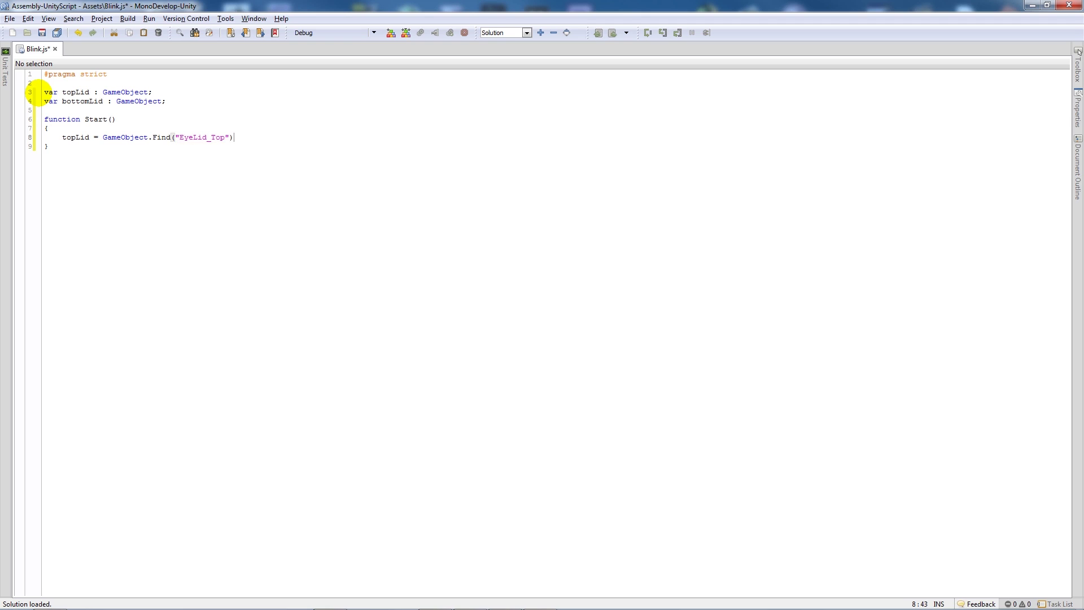
pyautogui.write(';')
# Assign bottomLid with GameObject.Find("EyeLid_Bottom") and add an empty Update() function
pyautogui.press('Return')
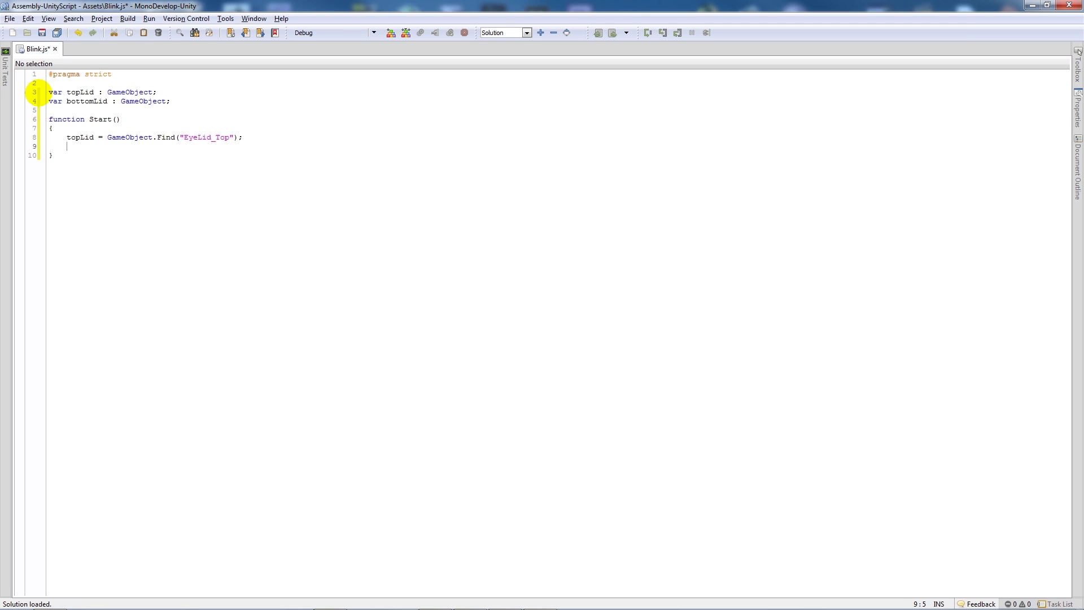
pyautogui.write('bottomLid = Game')
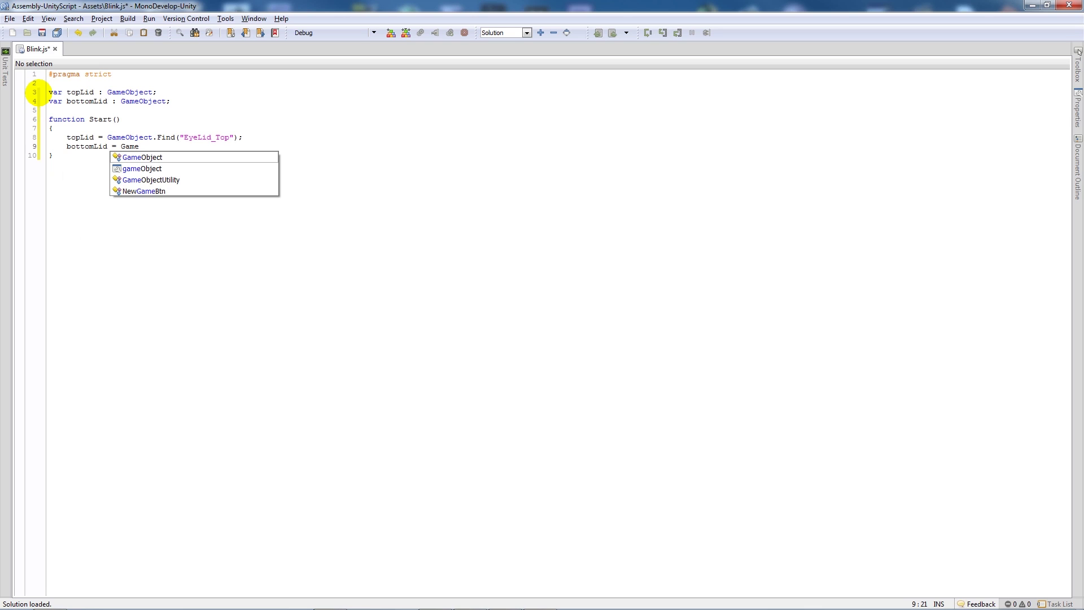
pyautogui.write('Object')
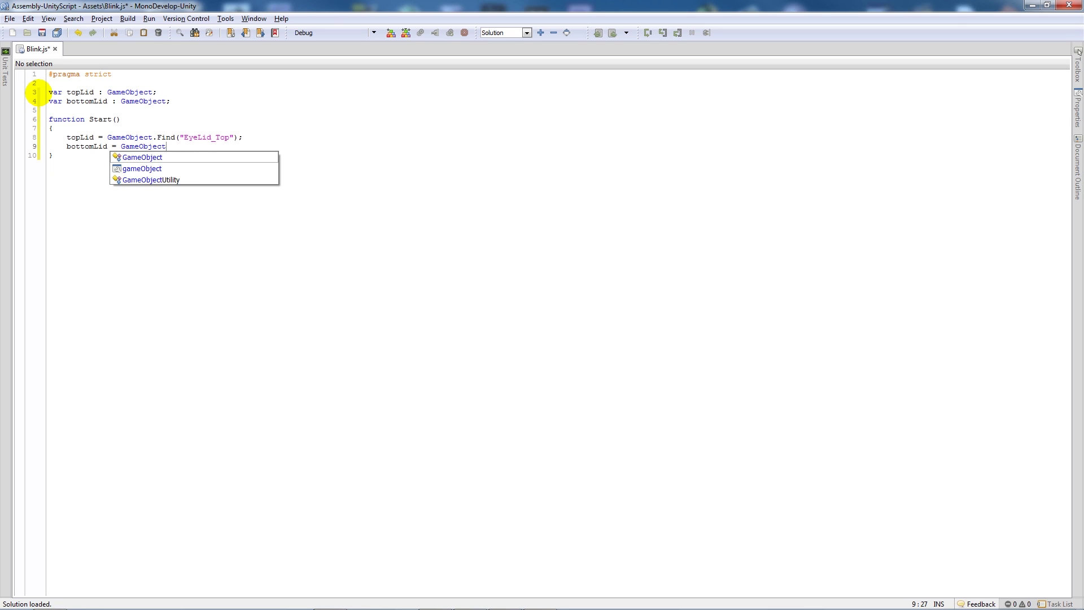
pyautogui.write('.Find(')
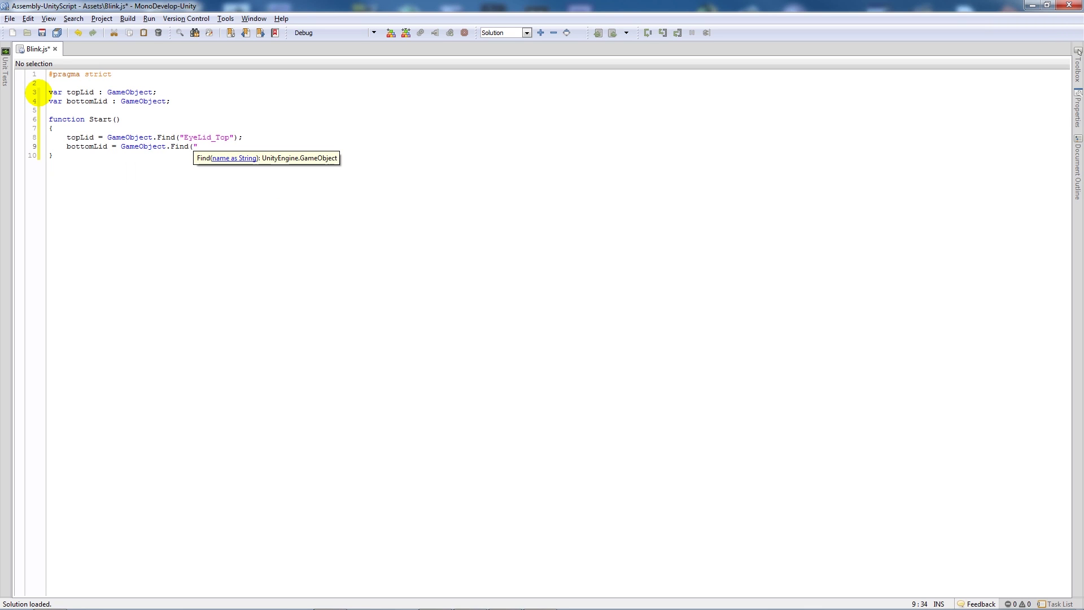
pyautogui.write('"EyeLid_Bottom)')
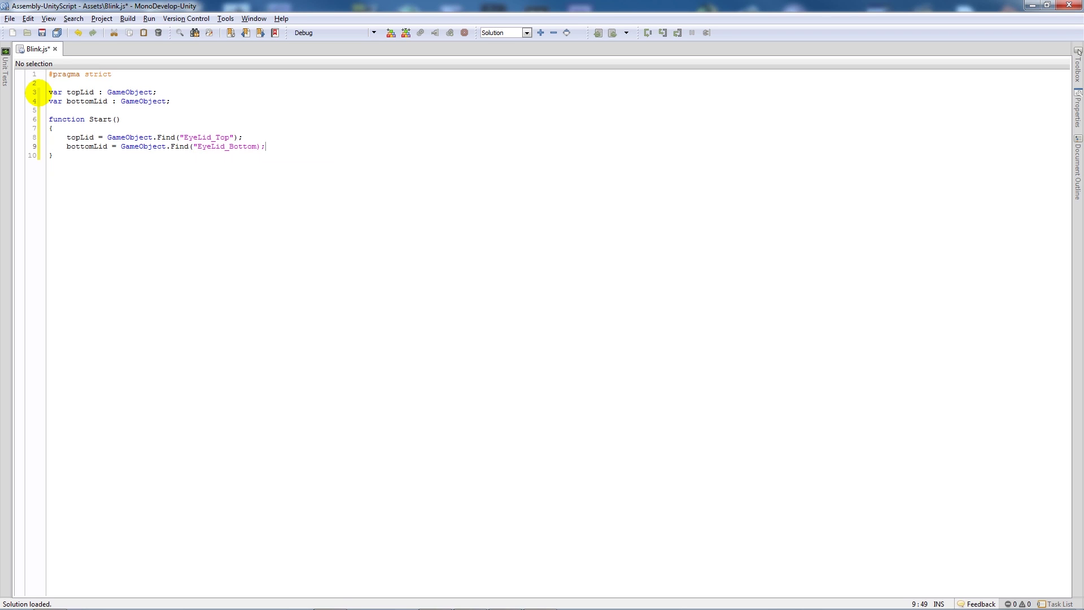
pyautogui.write(');')
pyautogui.press('Down')
pyautogui.press('Return')
pyautogui.press('Return')
pyautogui.write('f')
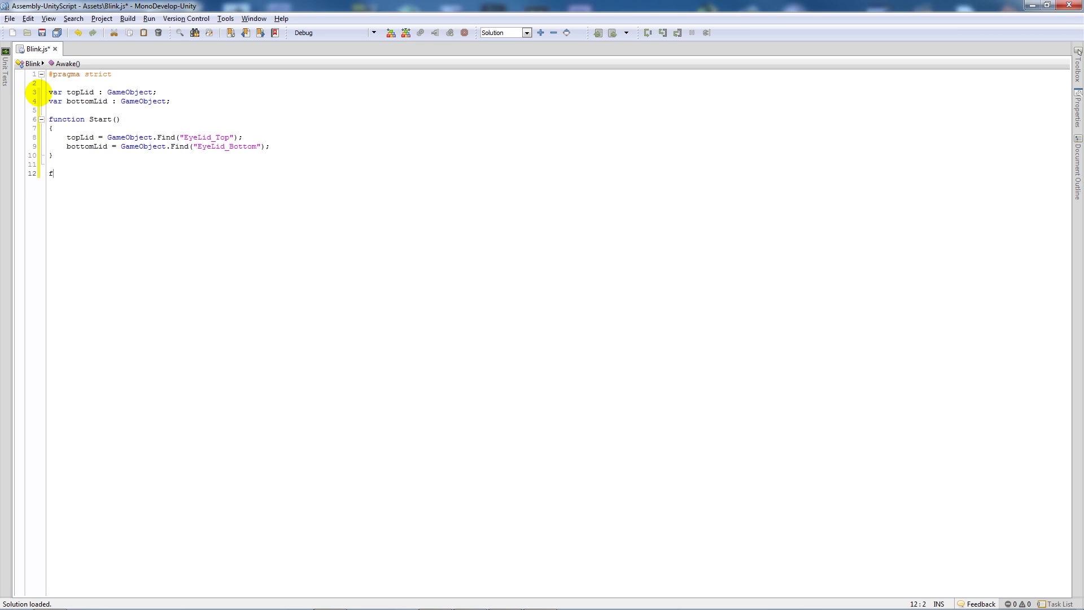
pyautogui.write('unction Update()')
pyautogui.press('Return')
pyautogui.write('{{')
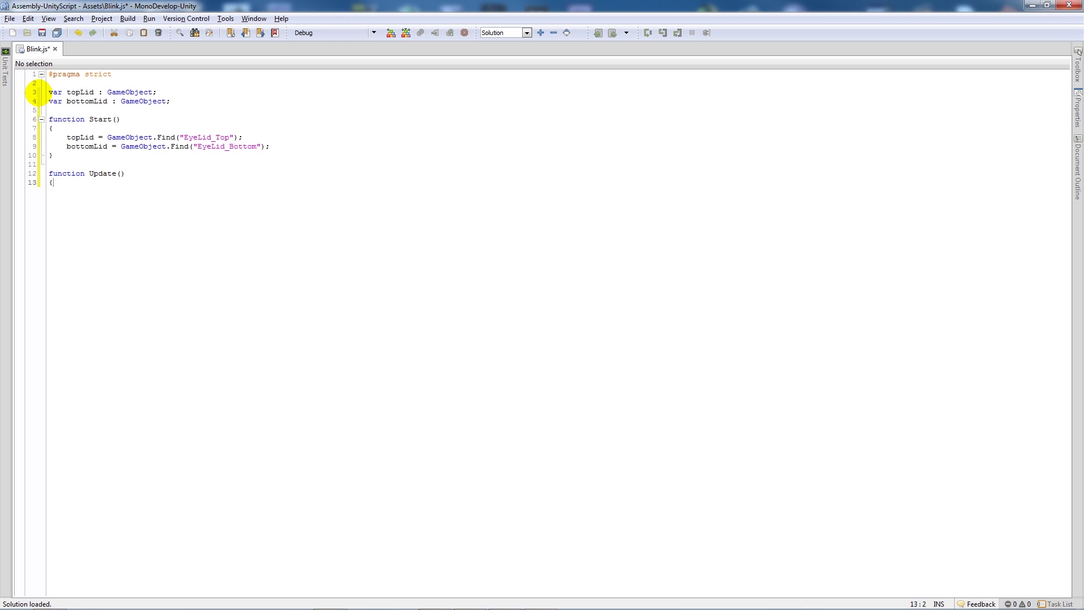
pyautogui.press('Return')
# Add an if(Input.GetMouseButtonDown(0)) block inside Update()
pyautogui.write('if(')
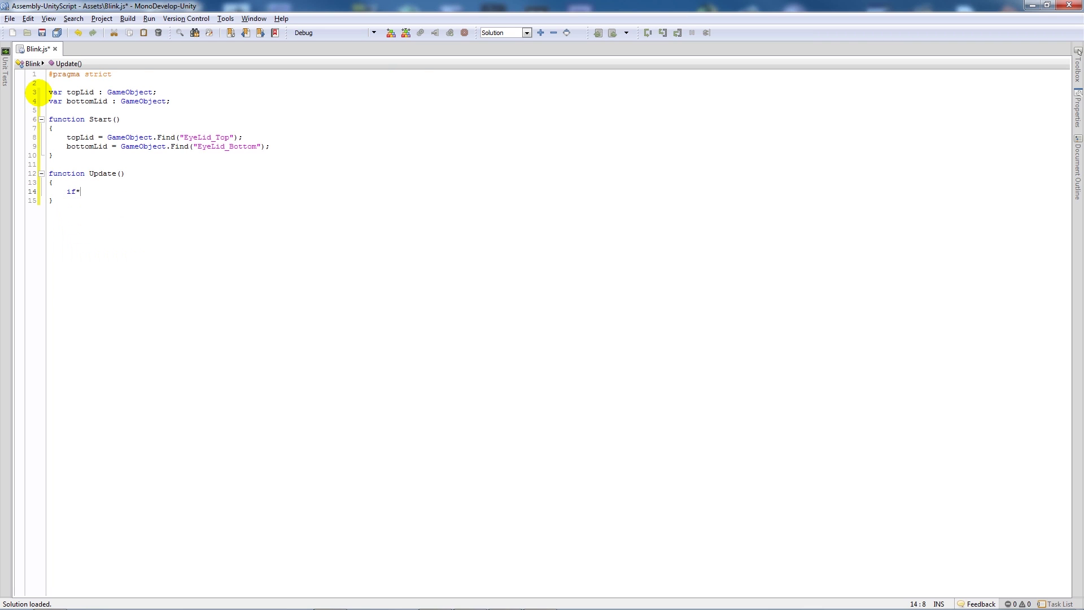
pyautogui.write('Input.')
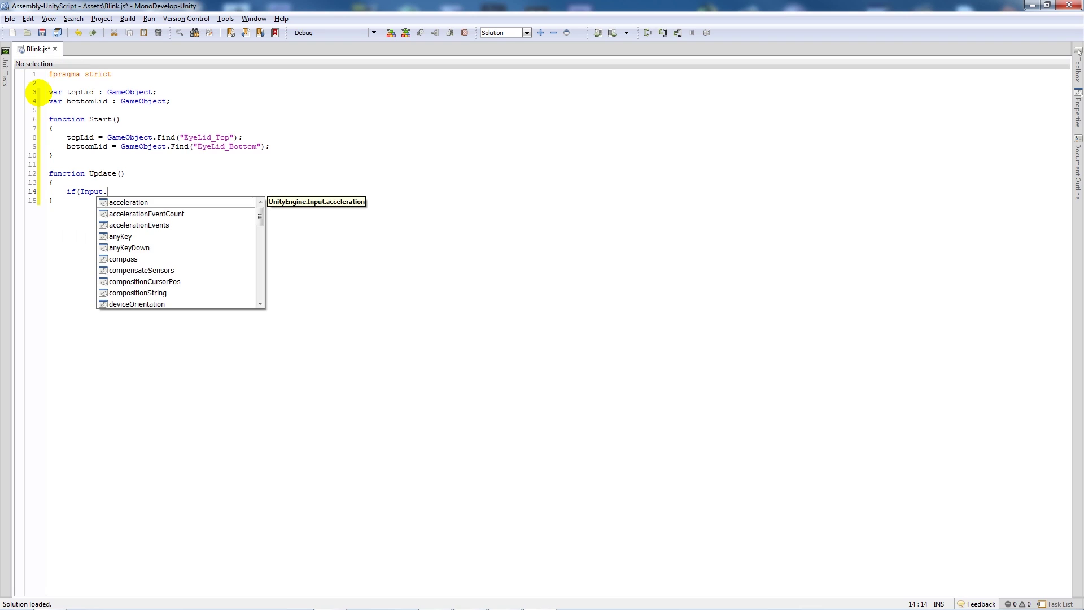
pyautogui.write('Getmous')
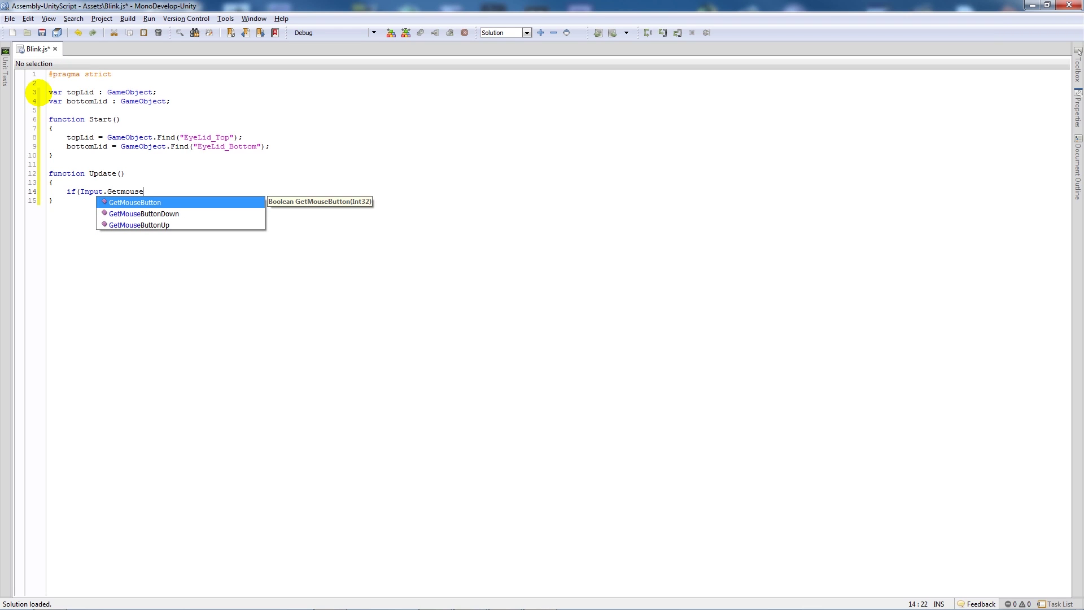
pyautogui.write('e')
pyautogui.press('Down')
pyautogui.press('Return')
pyautogui.write('(')
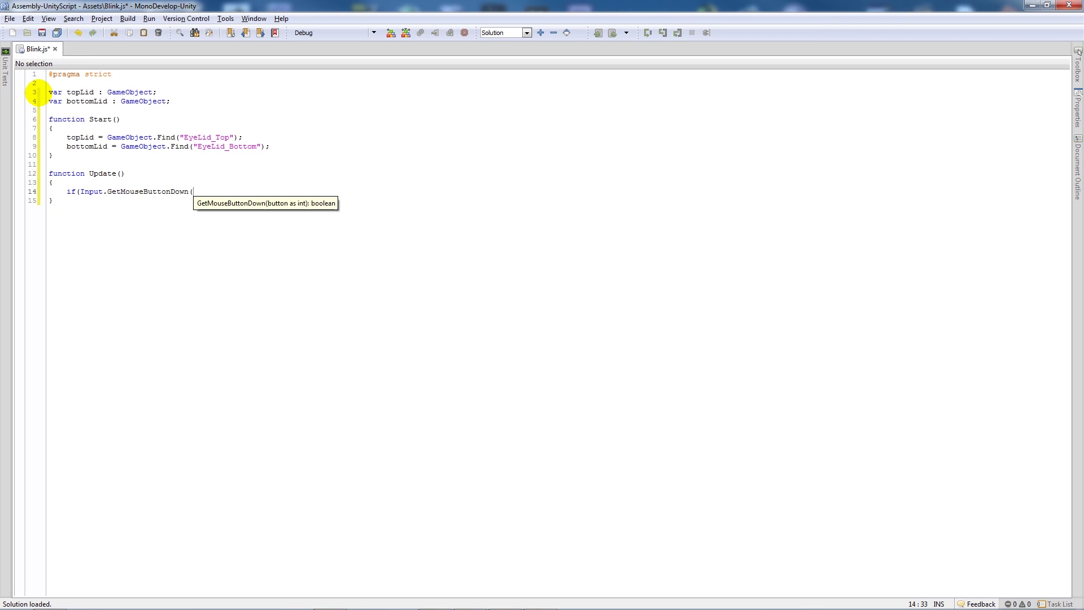
pyautogui.write('0))')
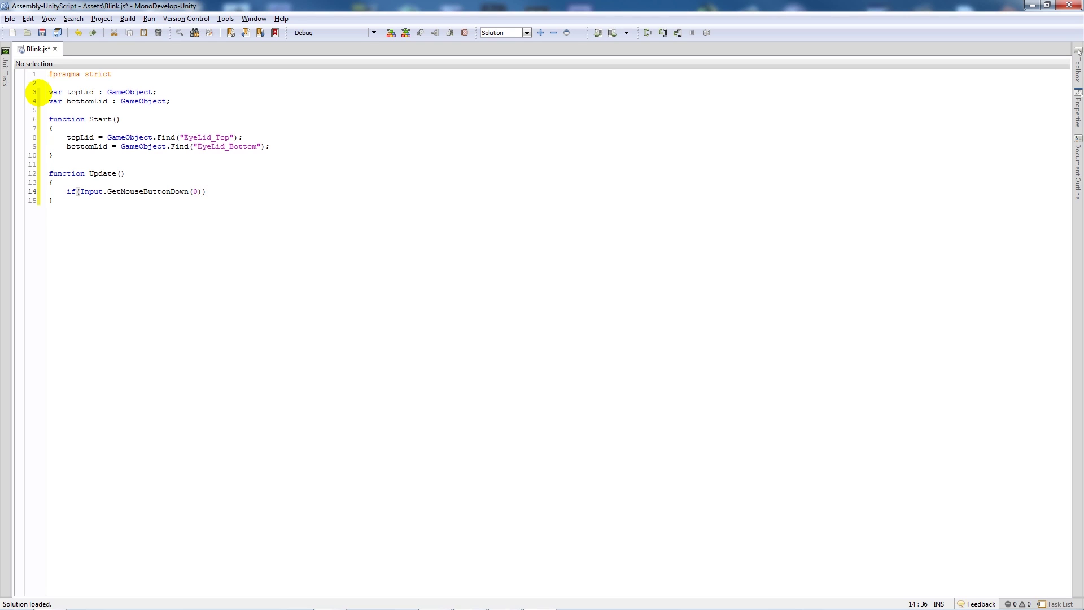
pyautogui.press('Return')
pyautogui.write('{')
pyautogui.press('Return')
pyautogui.write('}')
pyautogui.press('Up')
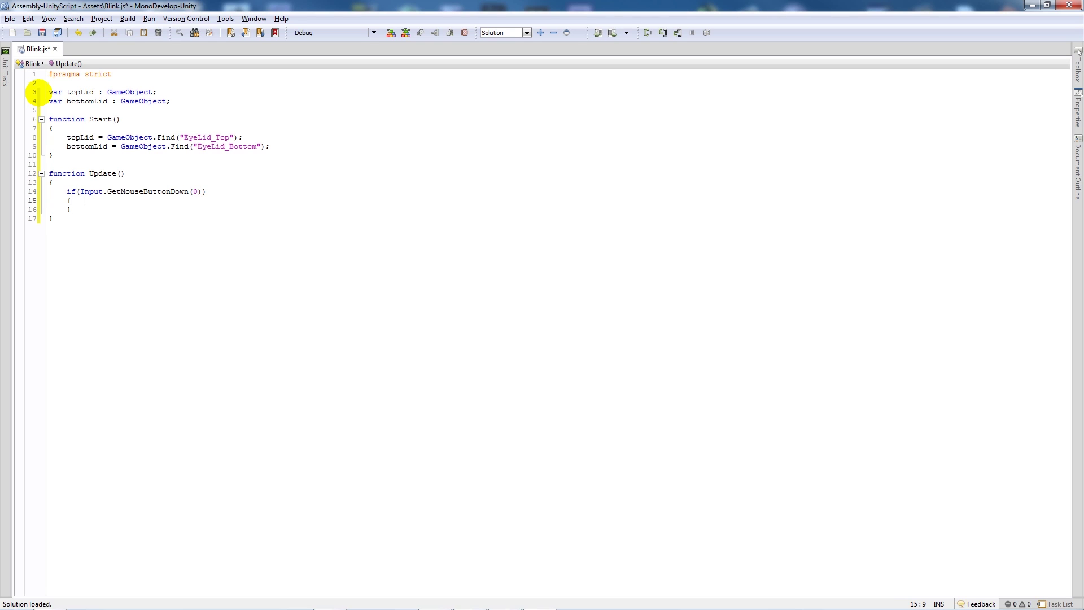
pyautogui.press('Return')
# Play BlinkTop on topLid and BlinkBottom on bottomLid inside the if block
pyautogui.write('topLid.a')
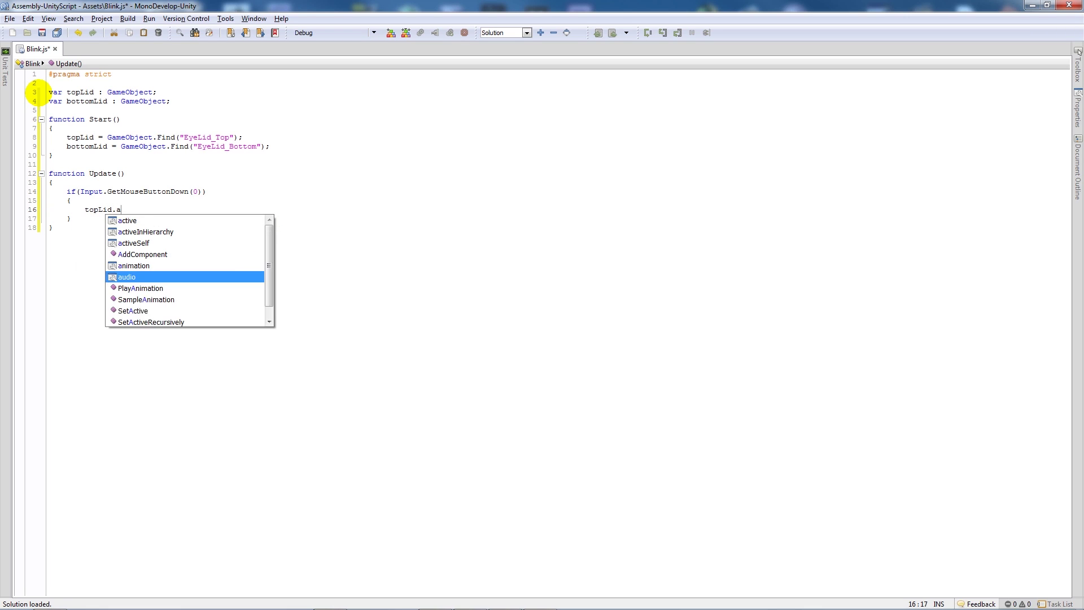
pyautogui.write('nimation.Play(')
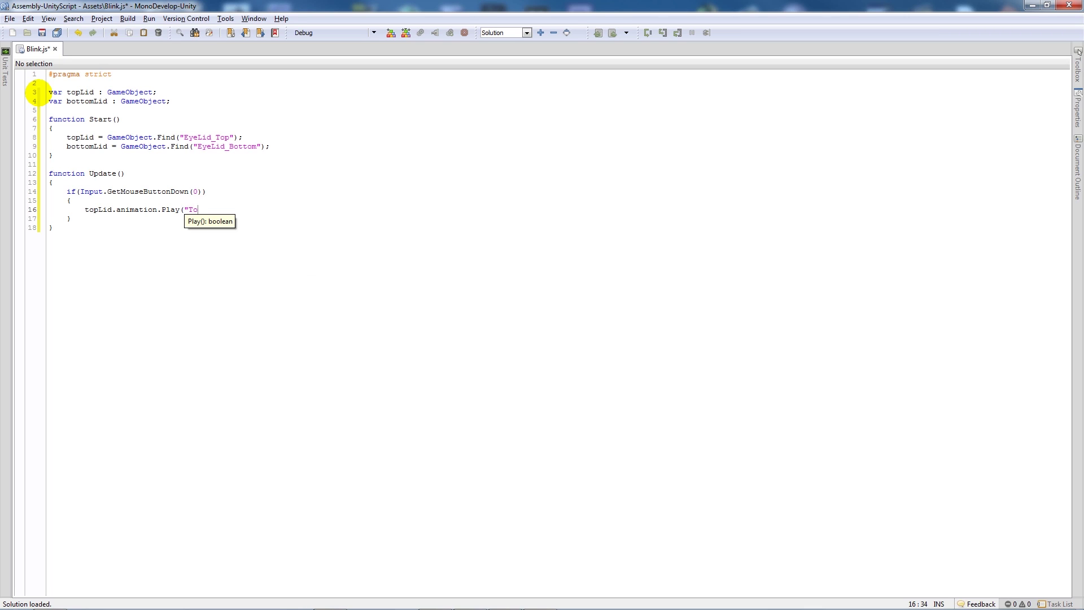
pyautogui.write('"BlinkT')
pyautogui.press('BackSpace')
pyautogui.write('BlinkTop");')
pyautogui.press('Return')
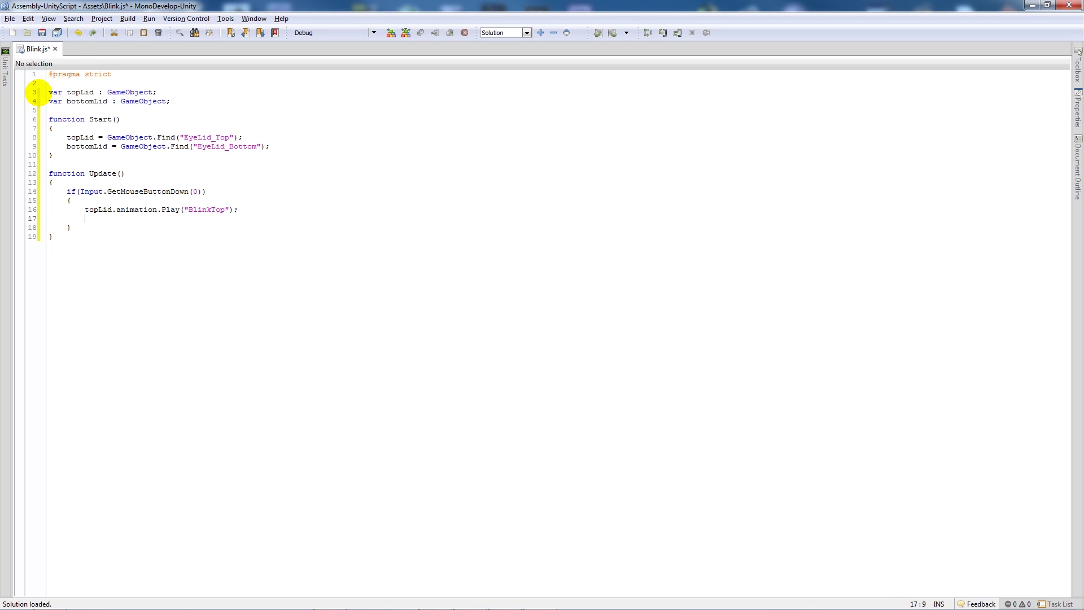
pyautogui.write('bot')
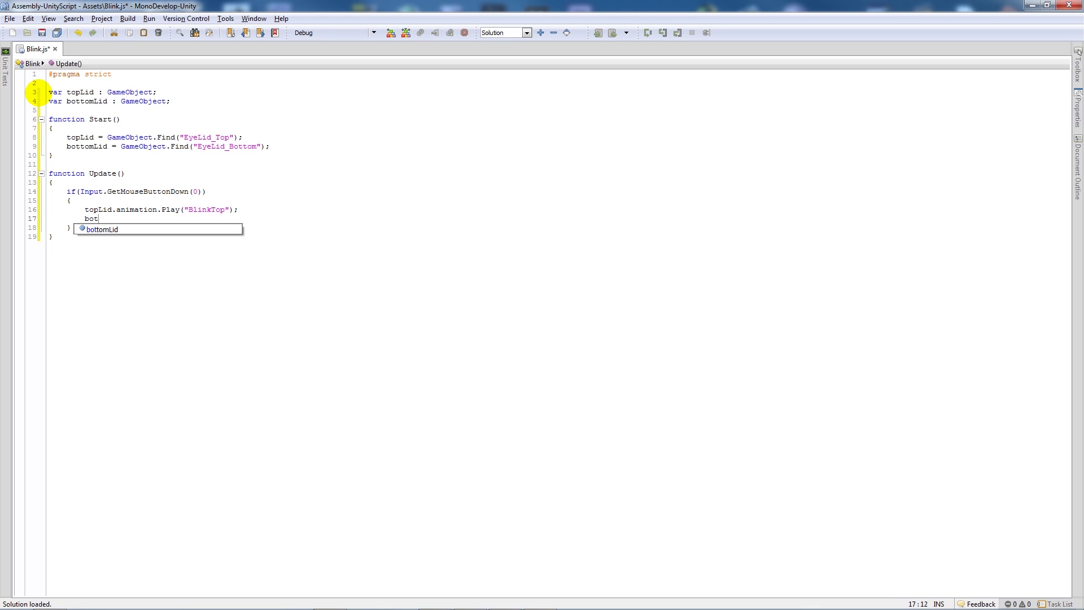
pyautogui.write('tomLid.animat')
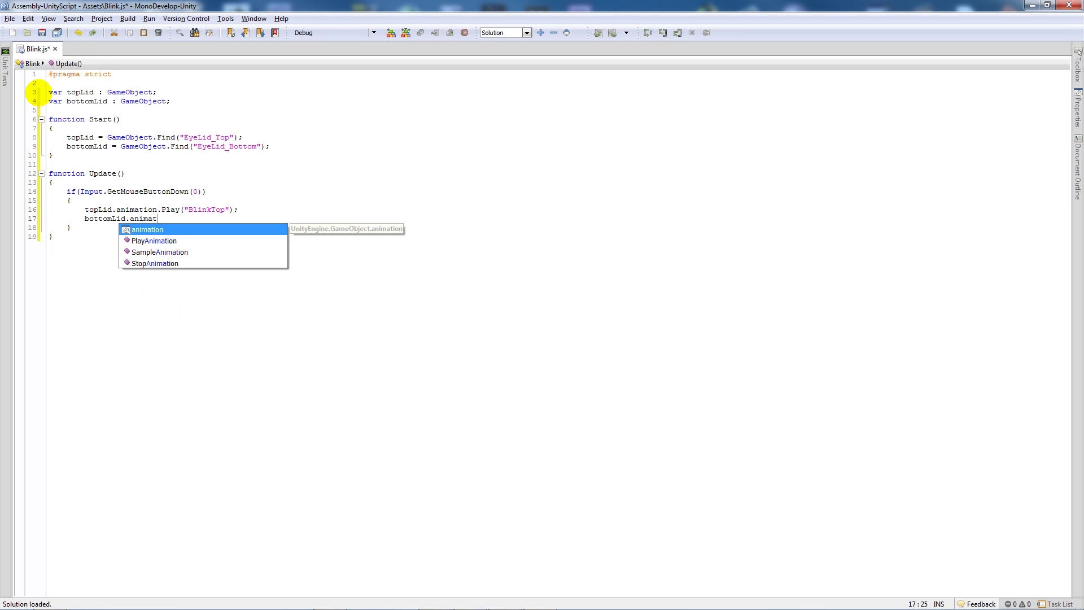
pyautogui.write('ion.Play("')
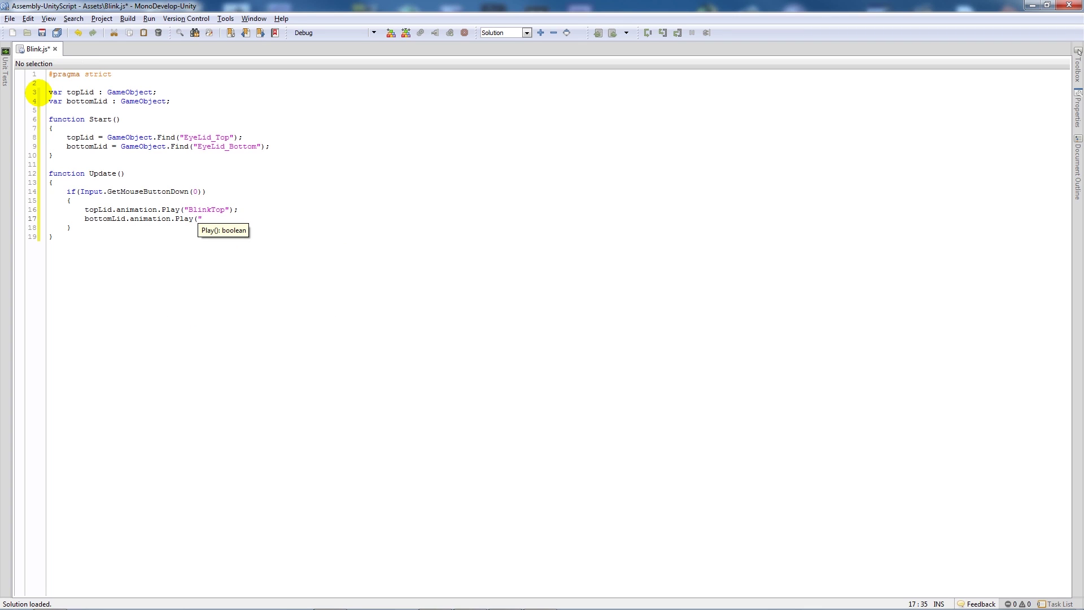
pyautogui.write('BlinkBottom");')
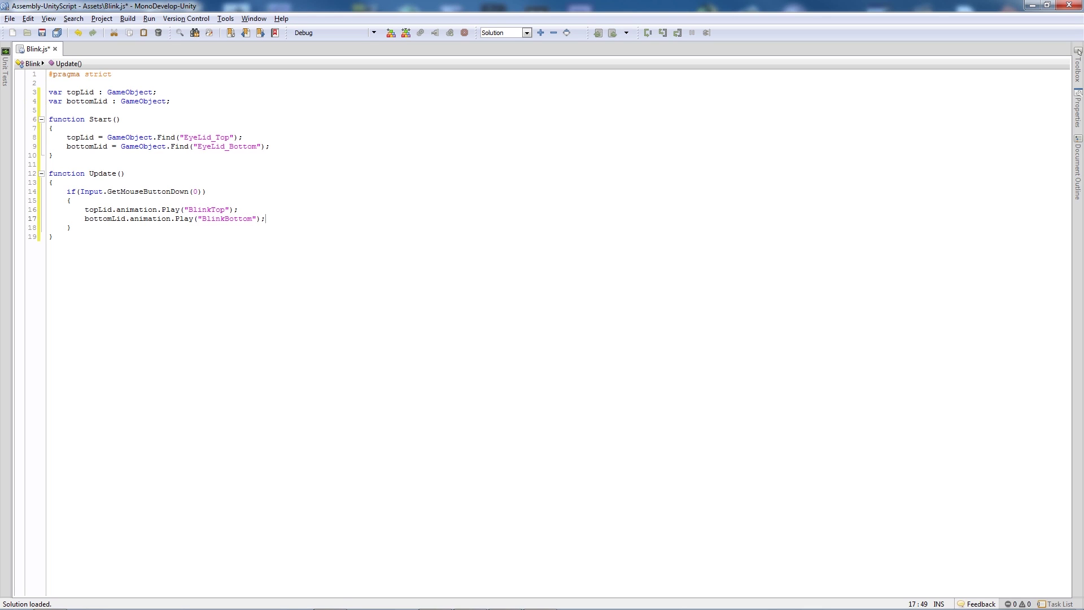
# Save Blink.js, attach it to Main Camera, and set its lids to EyeLid_Top and EyeLid_Bottom
pyautogui.click(42, 32)
pyautogui.click(488, 603)
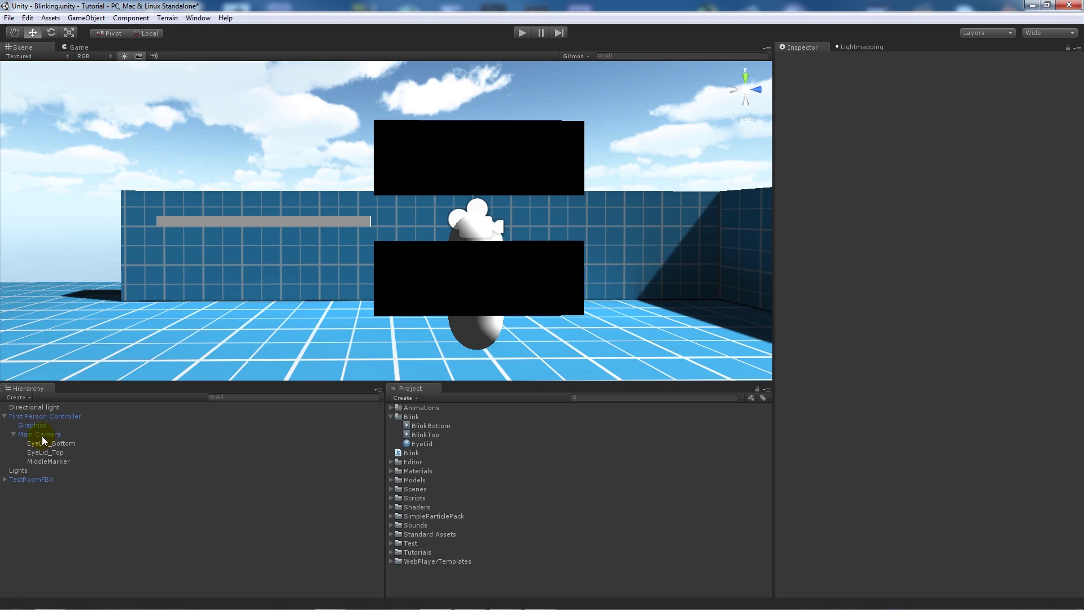
pyautogui.click(42, 436)
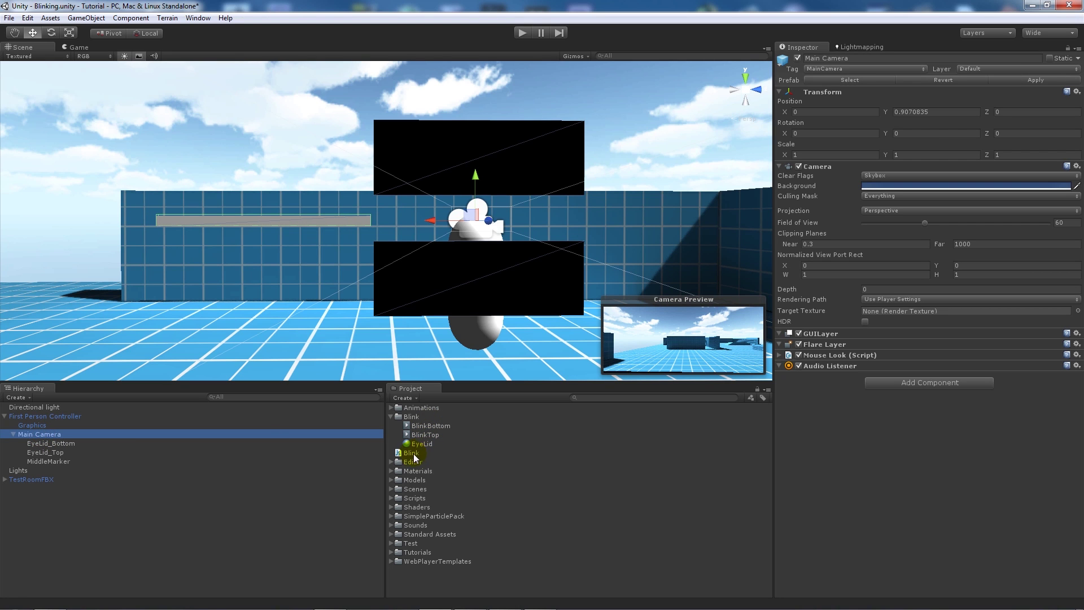
pyautogui.moveTo(412, 453); pyautogui.dragTo(940, 456)
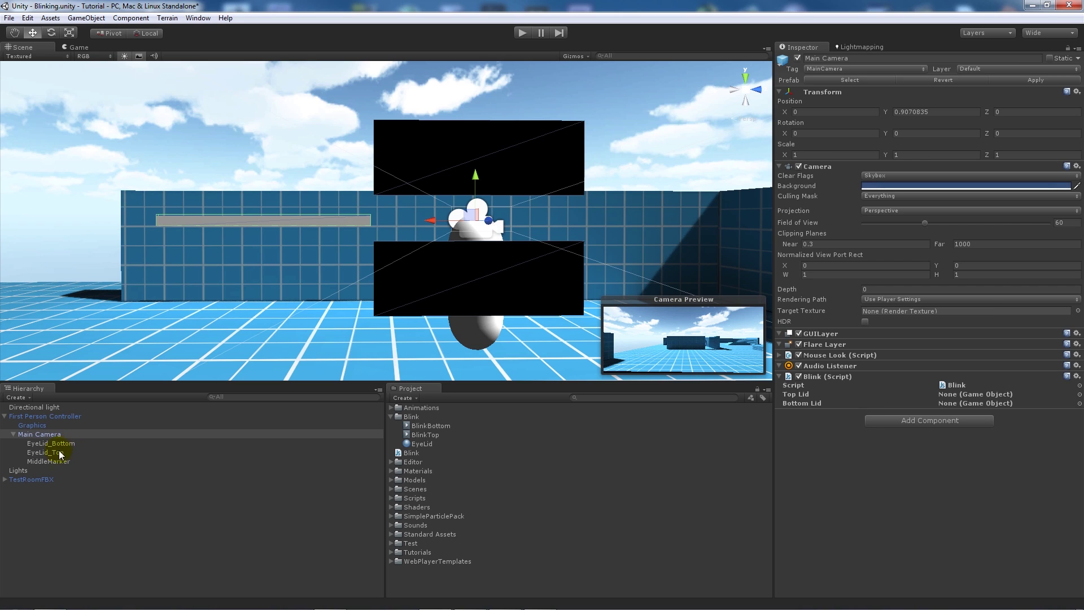
pyautogui.moveTo(58, 452); pyautogui.dragTo(992, 394)
pyautogui.moveTo(56, 443); pyautogui.dragTo(957, 403)
pyautogui.click(521, 34)
pyautogui.click(545, 105)
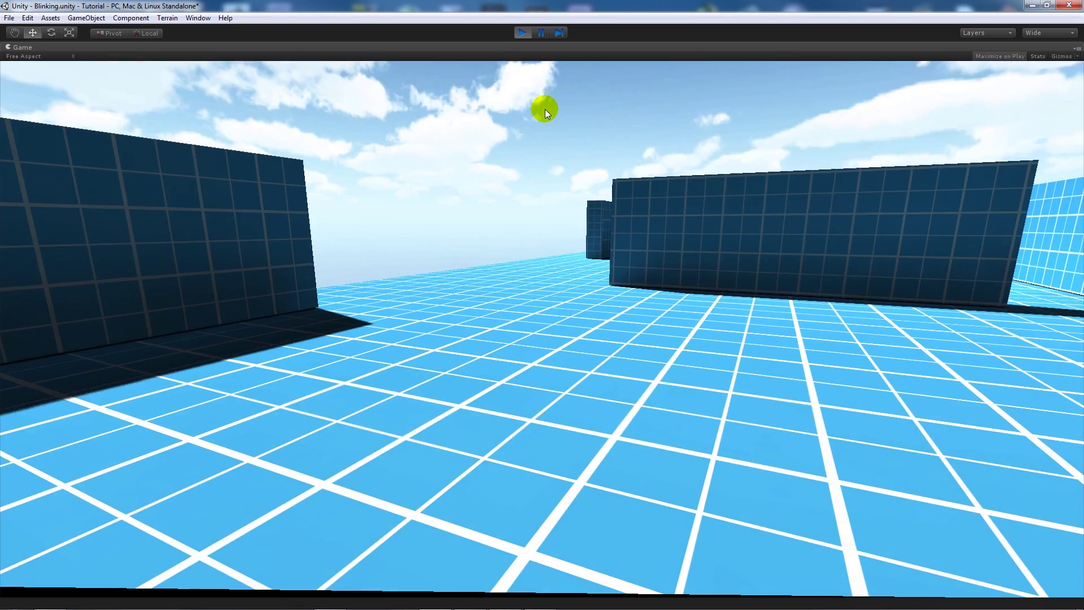
pyautogui.press('w')
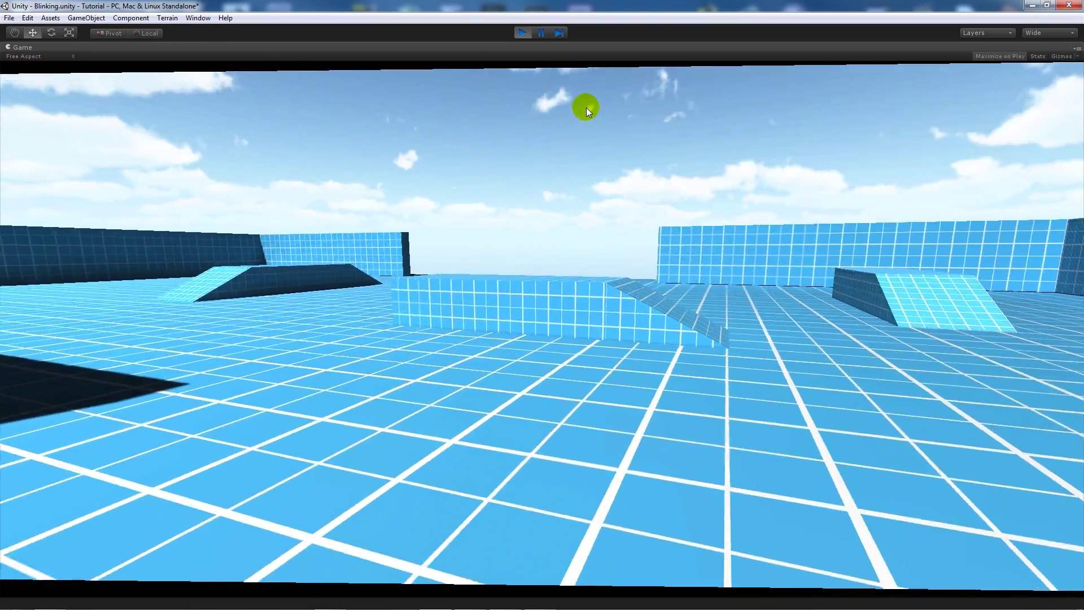
pyautogui.click(586, 108)
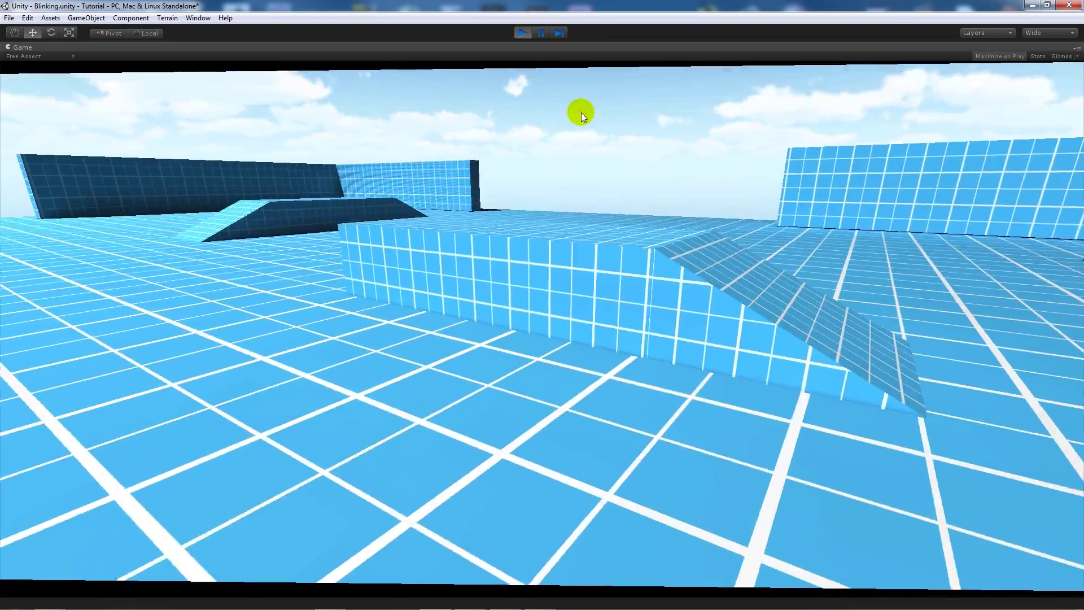
pyautogui.click(581, 112)
pyautogui.click(558, 109)
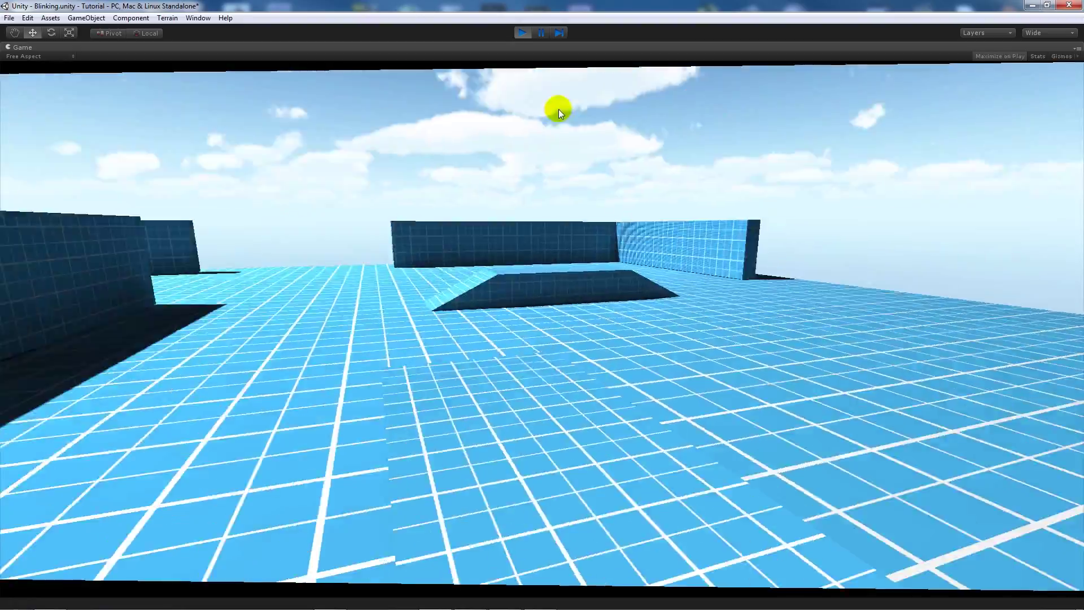
pyautogui.click(519, 113)
pyautogui.click(489, 106)
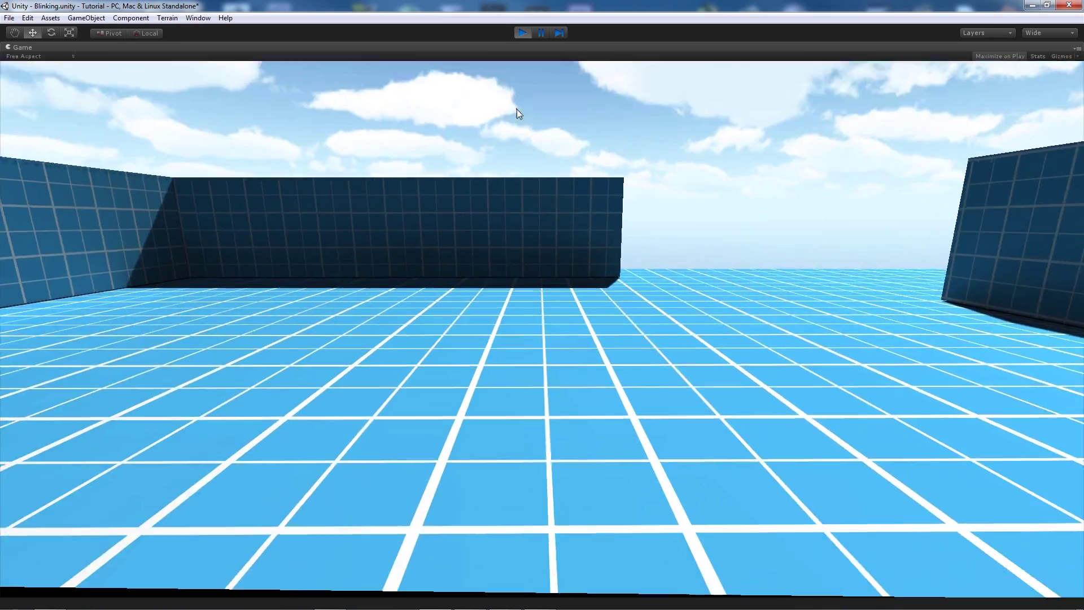
pyautogui.click(517, 110)
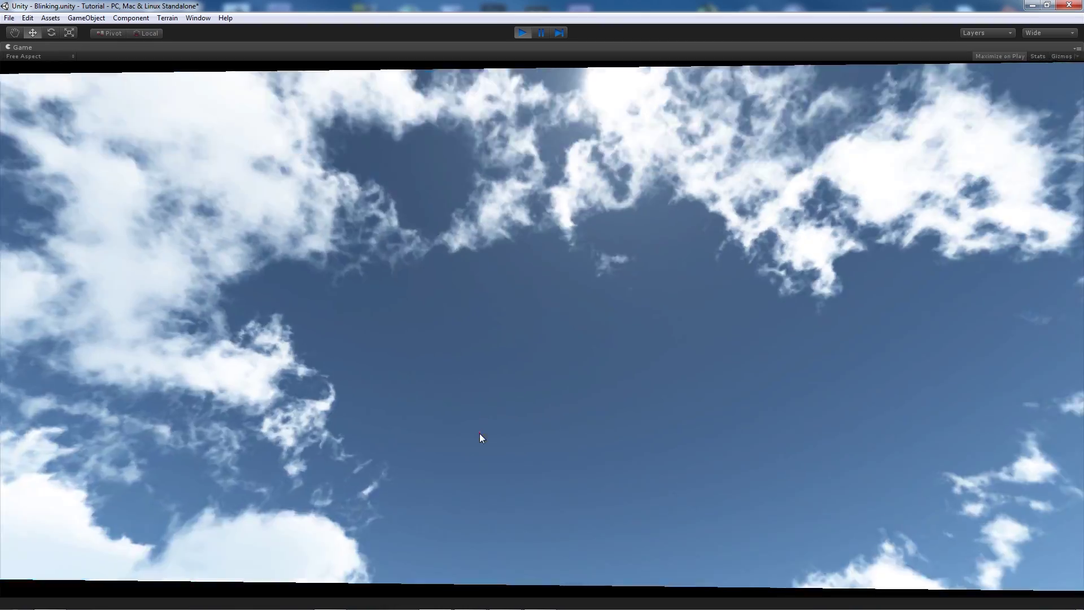
pyautogui.click(479, 433)
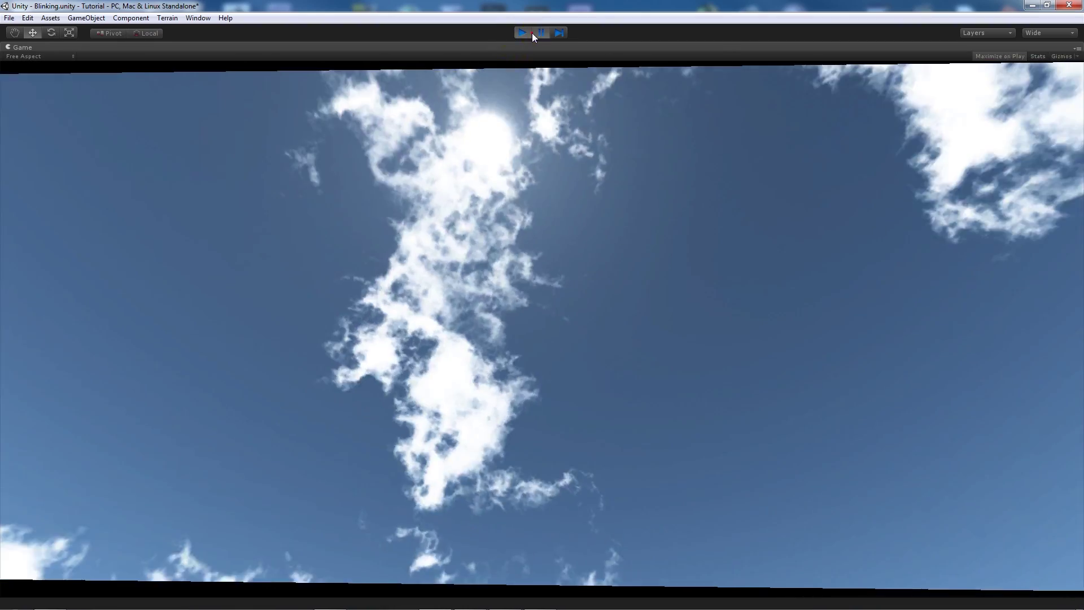
pyautogui.click(527, 33)
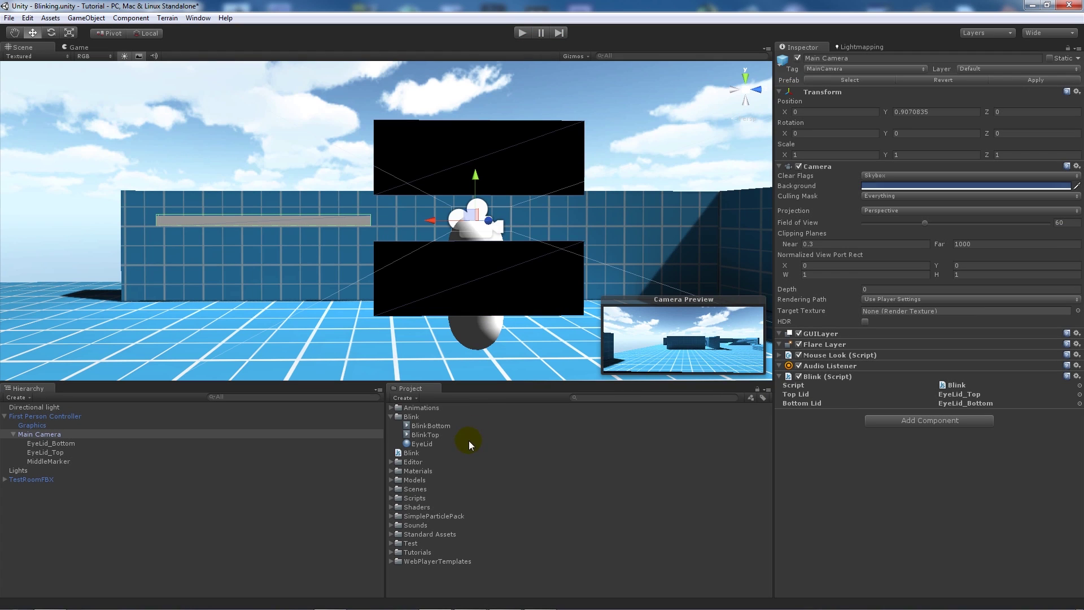
# Raise the EyeLid_Top cube at frame 25, the last keyframe of its BlinkTop animation
pyautogui.click(57, 452)
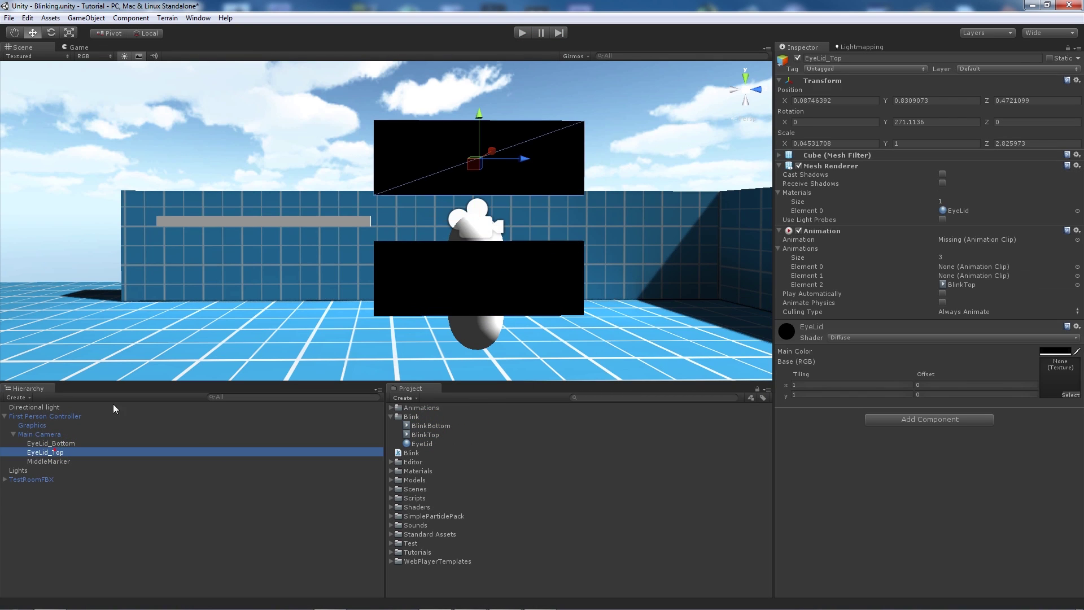
pyautogui.click(198, 18)
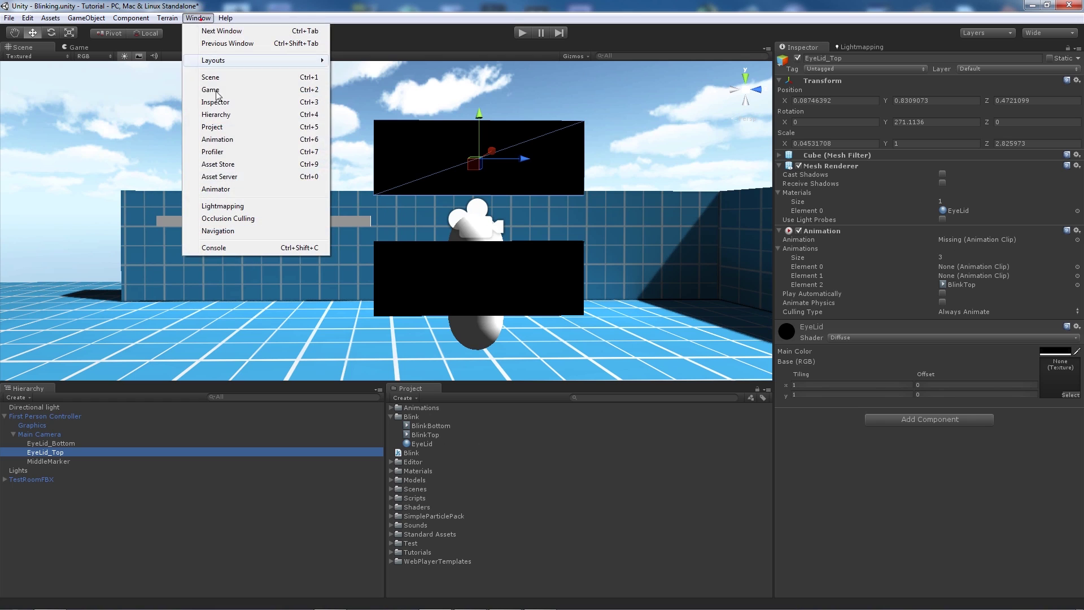
pyautogui.click(236, 146)
pyautogui.click(511, 301)
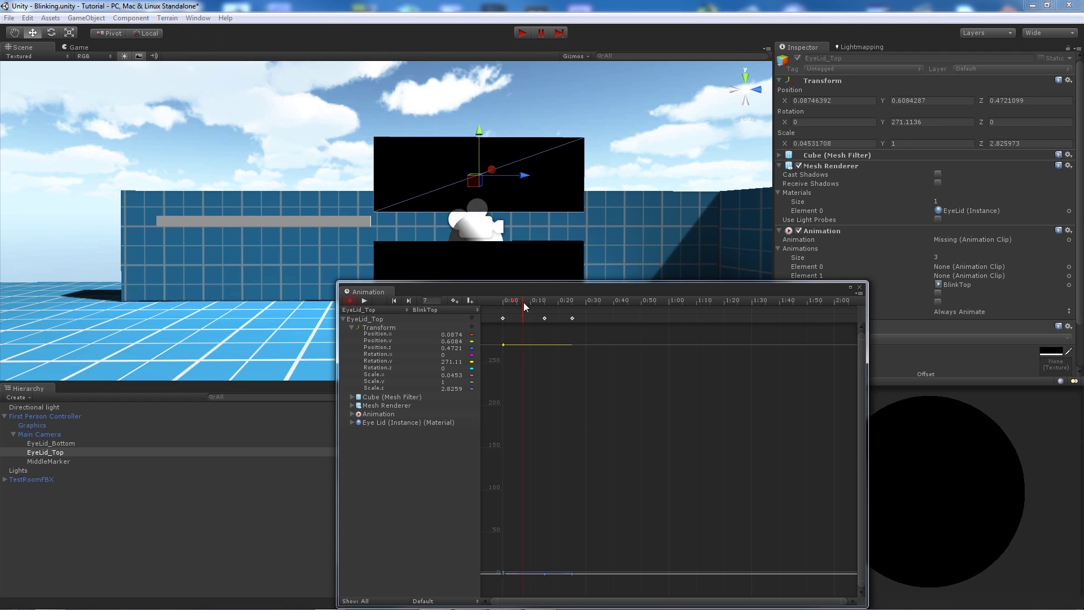
pyautogui.moveTo(568, 313); pyautogui.dragTo(572, 312)
pyautogui.click(480, 124)
pyautogui.moveTo(479, 124); pyautogui.dragTo(480, 114)
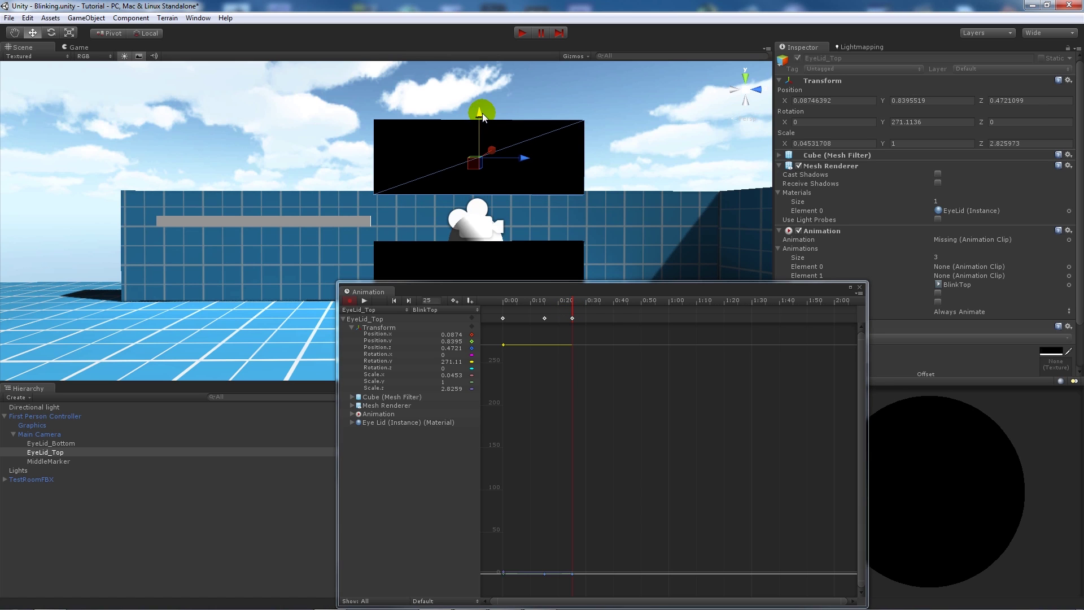
pyautogui.click(859, 289)
# Lower the EyeLid_Bottom cube at frame 25, the last keyframe of its BlinkBottom animation
pyautogui.click(524, 271)
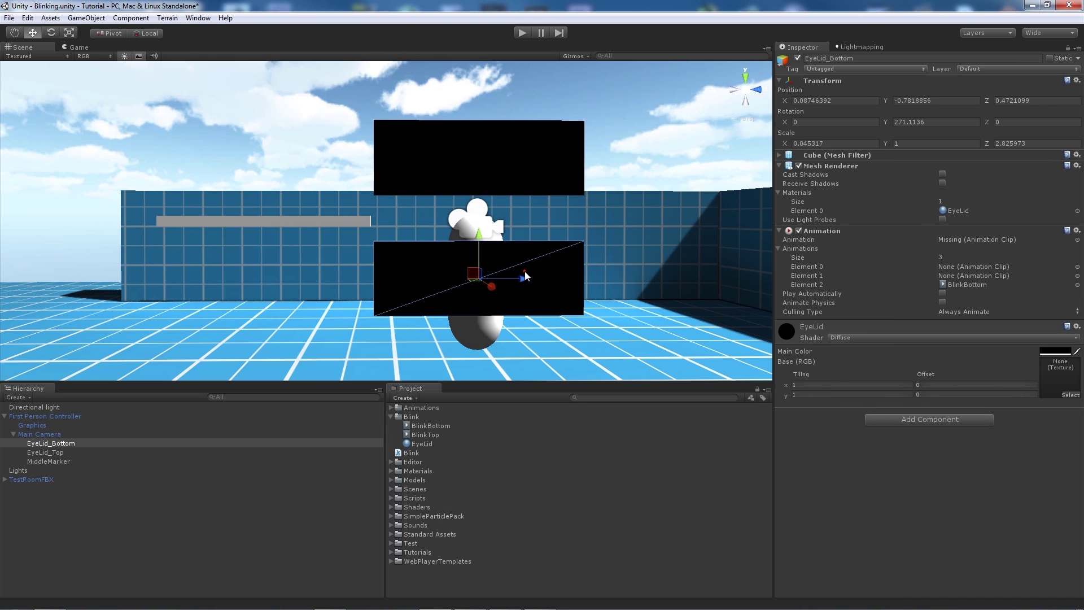
pyautogui.click(198, 18)
pyautogui.click(217, 139)
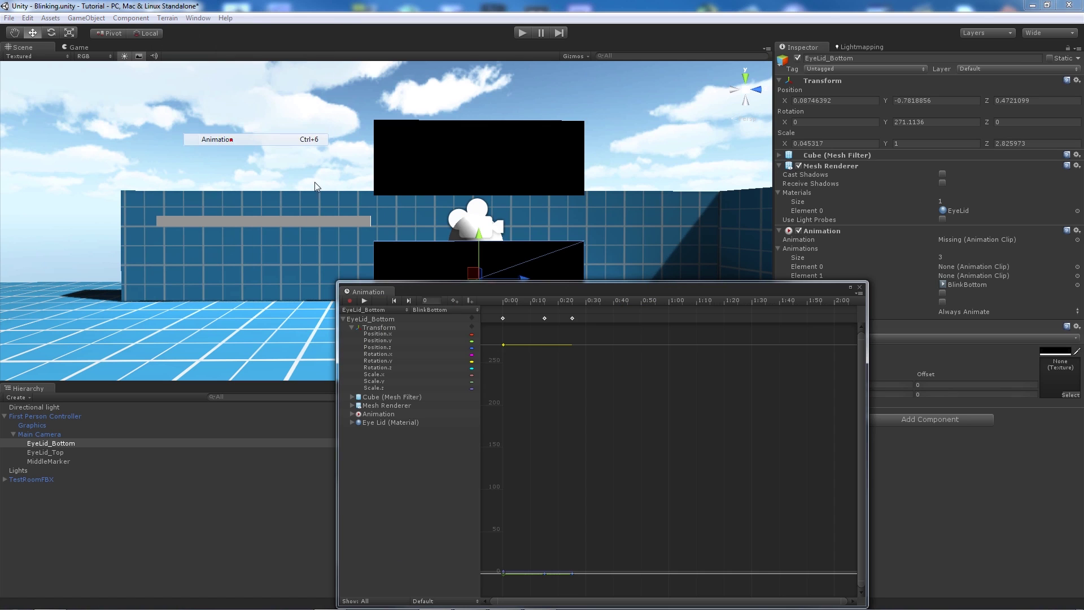
pyautogui.click(509, 302)
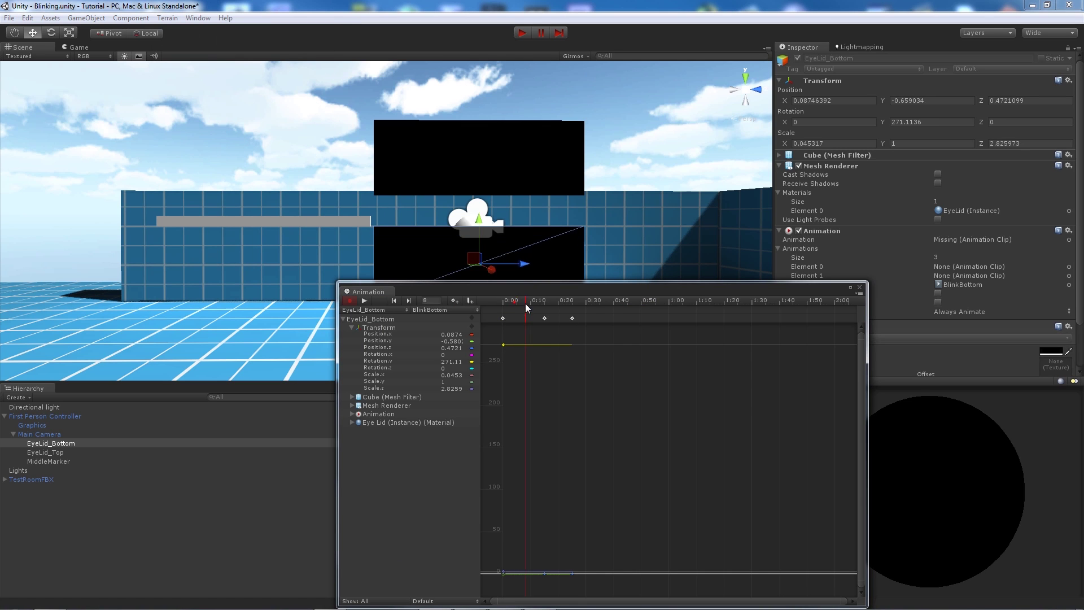
pyautogui.moveTo(515, 302); pyautogui.dragTo(574, 310)
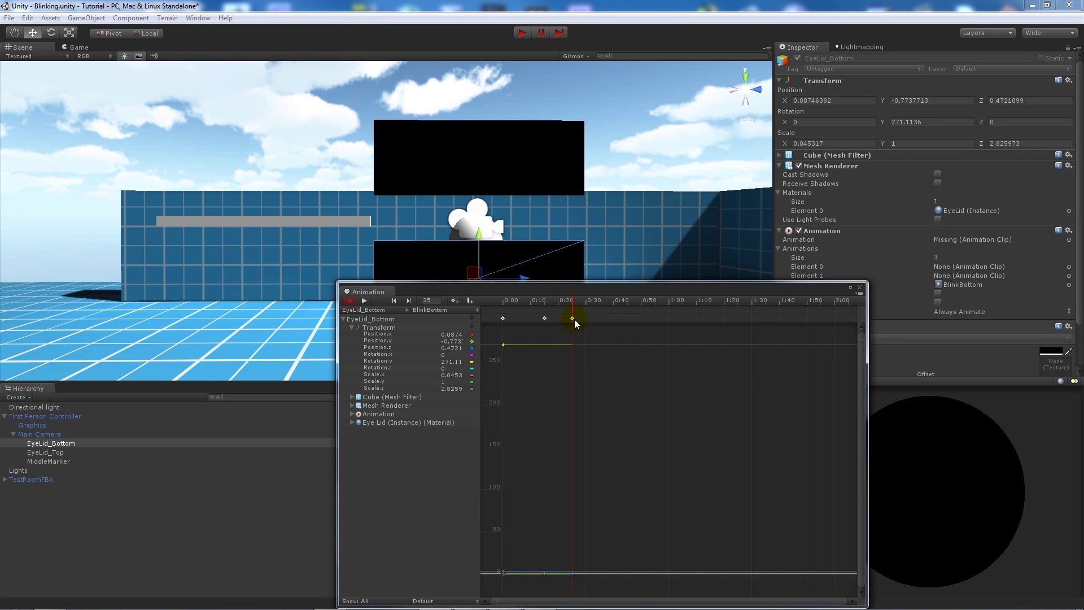
pyautogui.moveTo(481, 249); pyautogui.dragTo(481, 253)
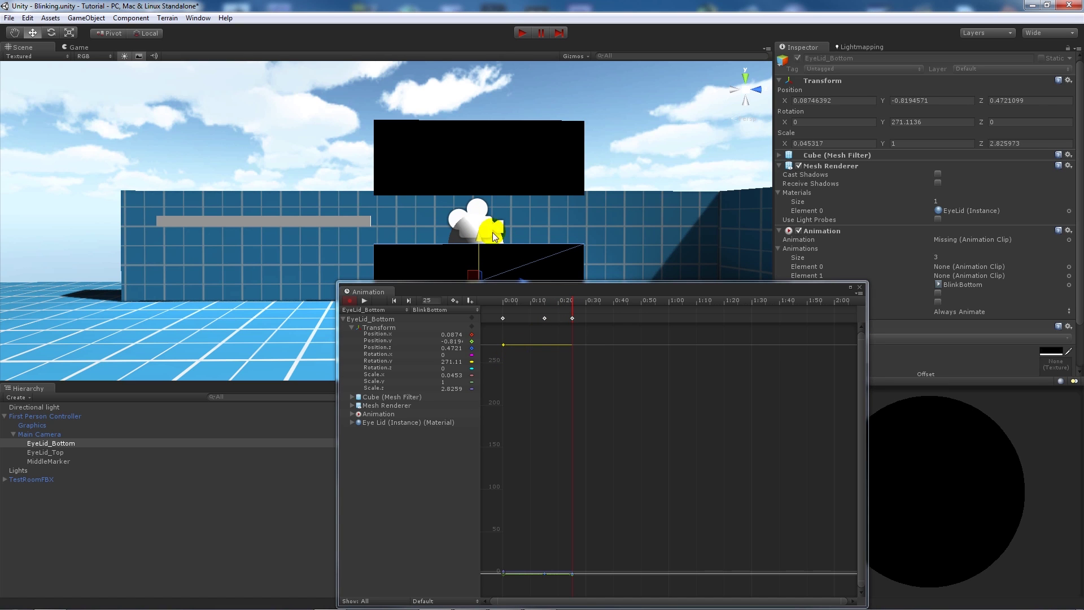
pyautogui.click(859, 288)
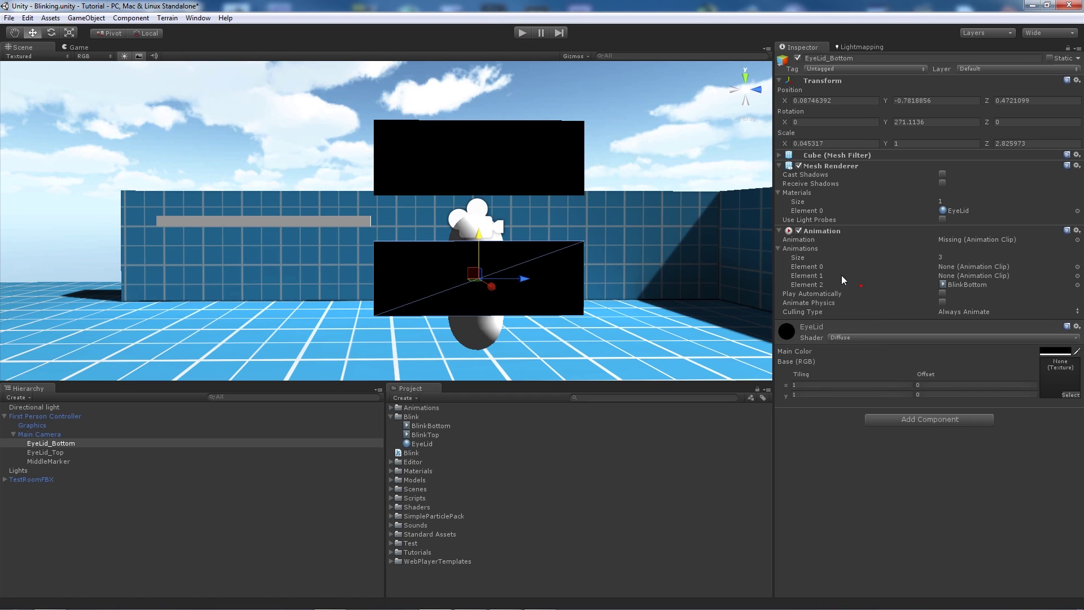
# Play the game, click to check the eyelids blink, then stop play mode
pyautogui.click(522, 33)
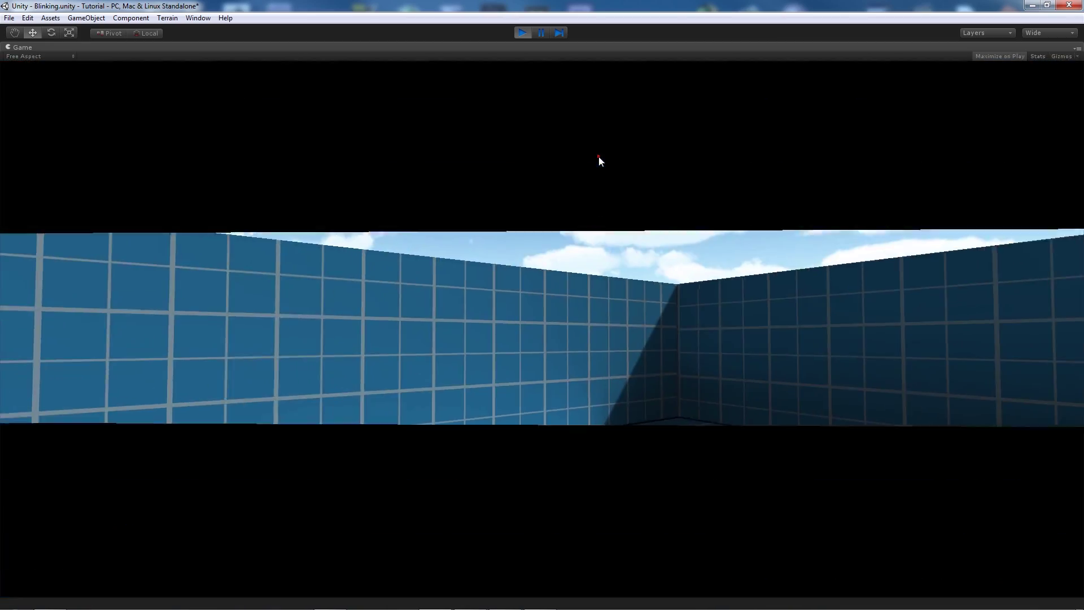
pyautogui.click(639, 154)
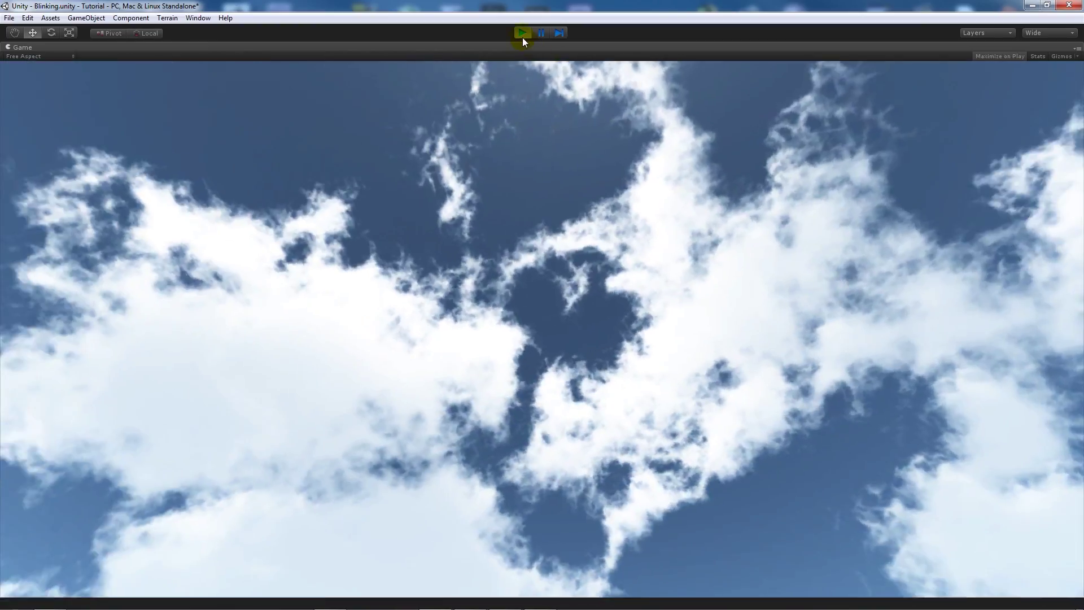
pyautogui.click(522, 33)
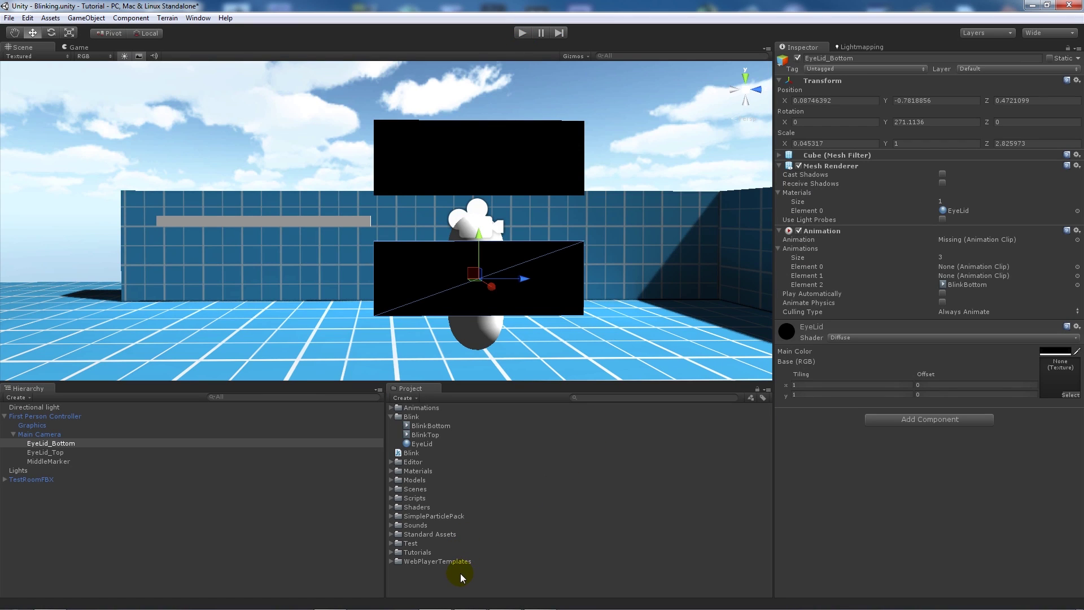
pyautogui.doubleClick(419, 453)
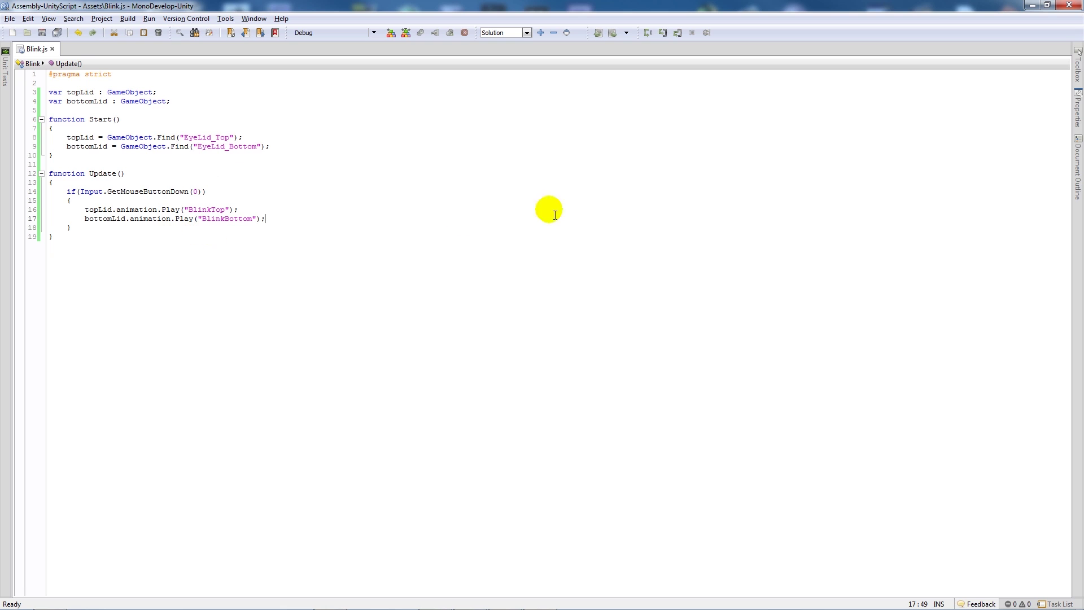
pyautogui.click(1032, 5)
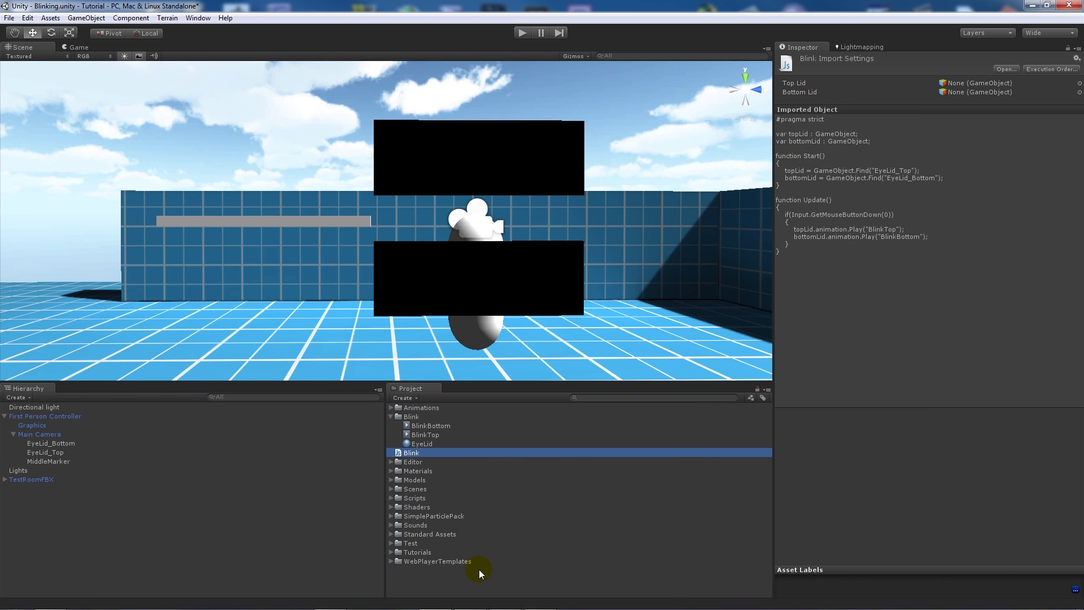